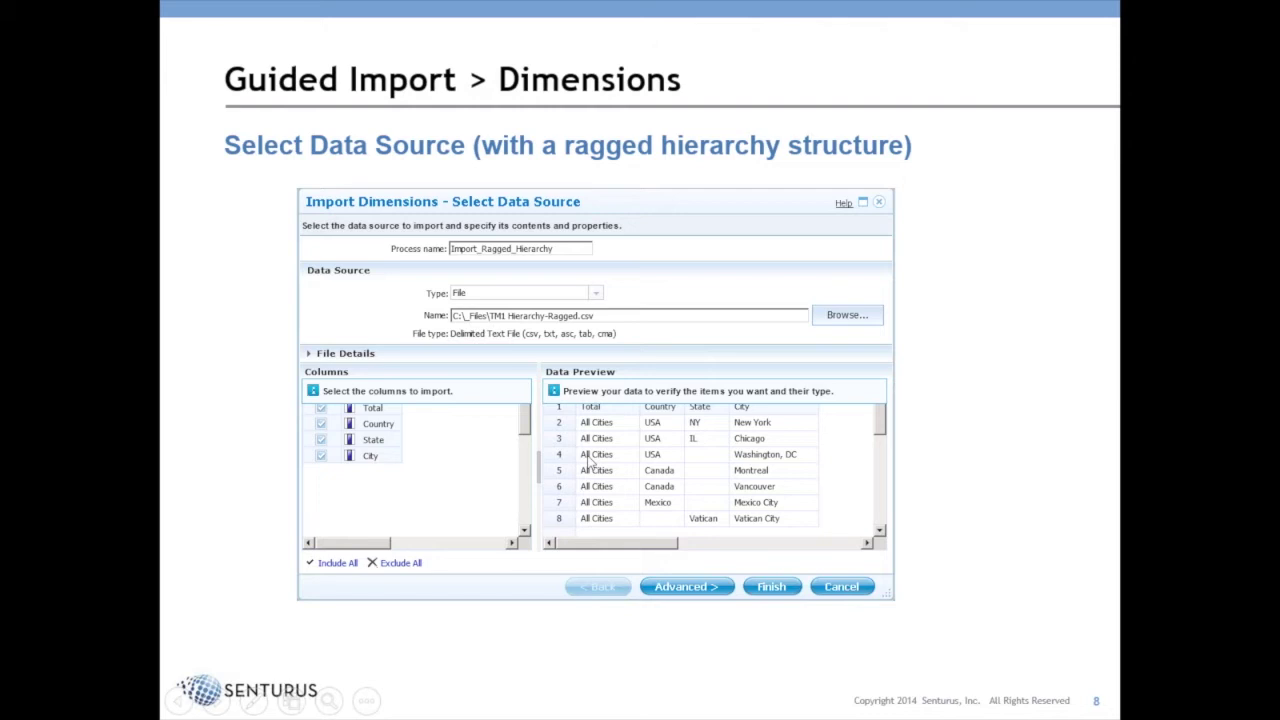
Advance the slideshow past the data mapping slide to slide 10, 'Dimension: Ragged Hierarchy'
key("Right")
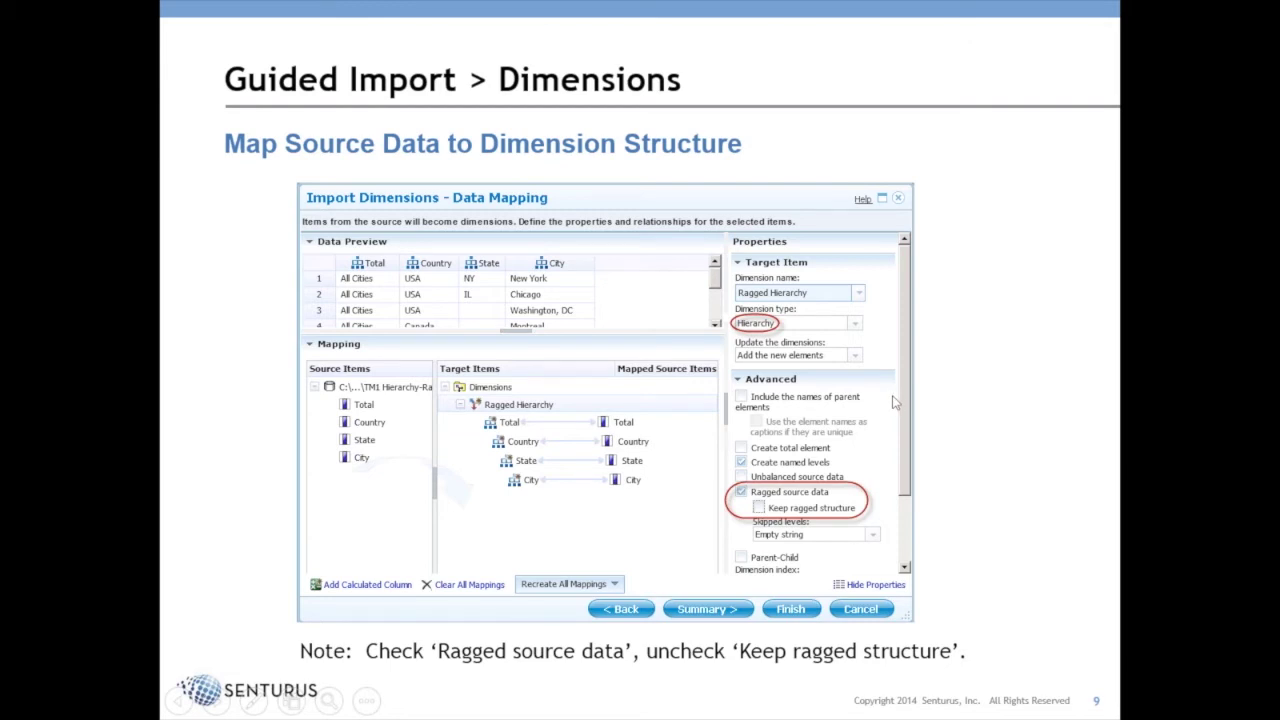
key("Right")
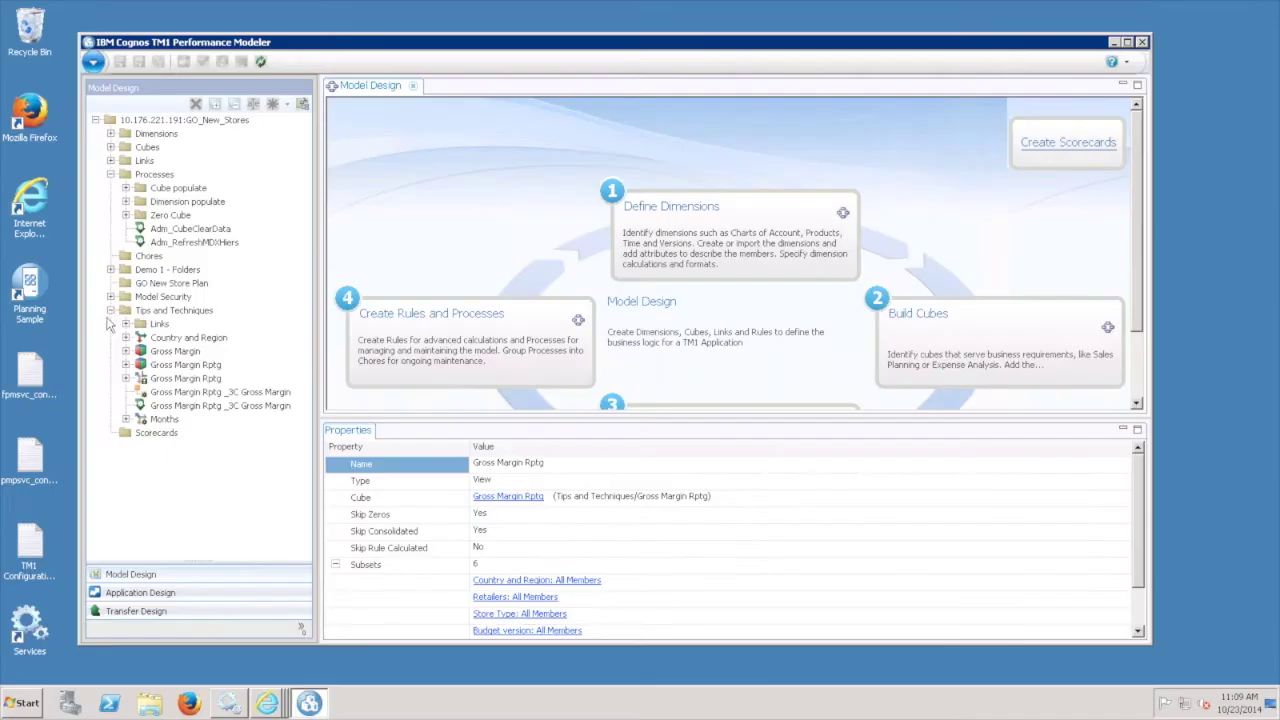
Collapse Processes and start a Guided Import of dimensions into the Tips and Techniques folder
right_click(193, 314)
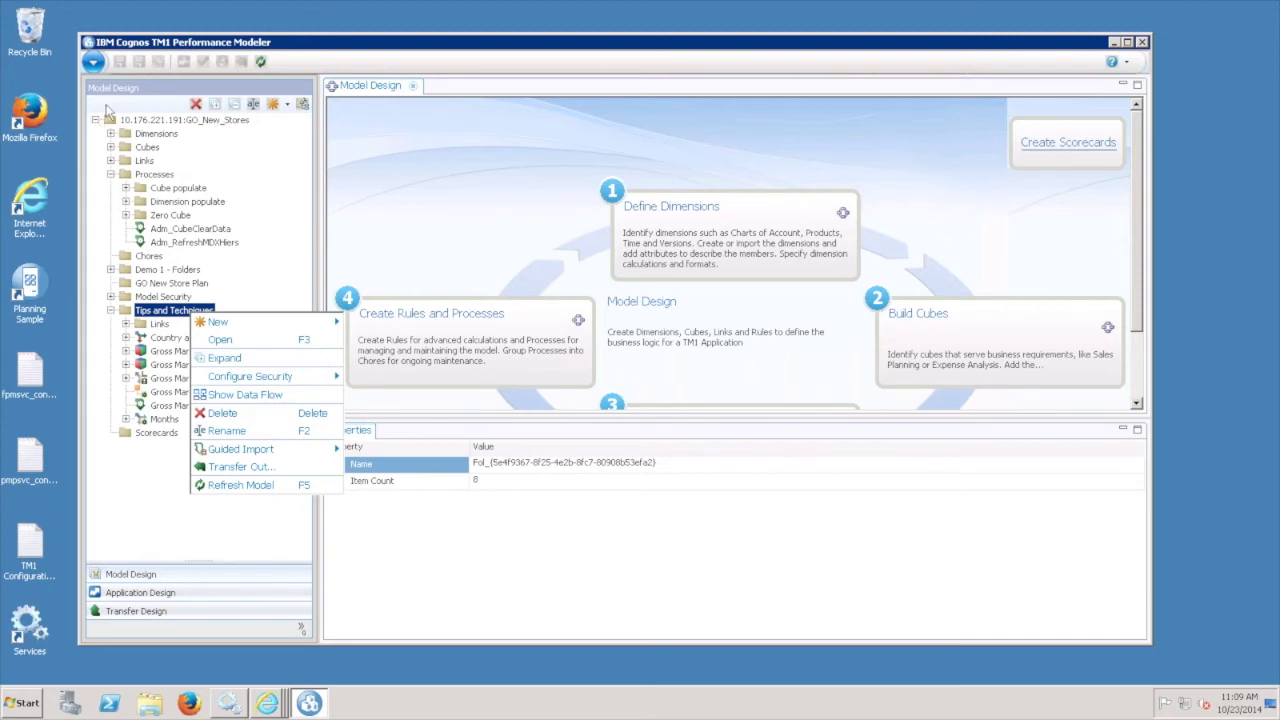
left_click(111, 174)
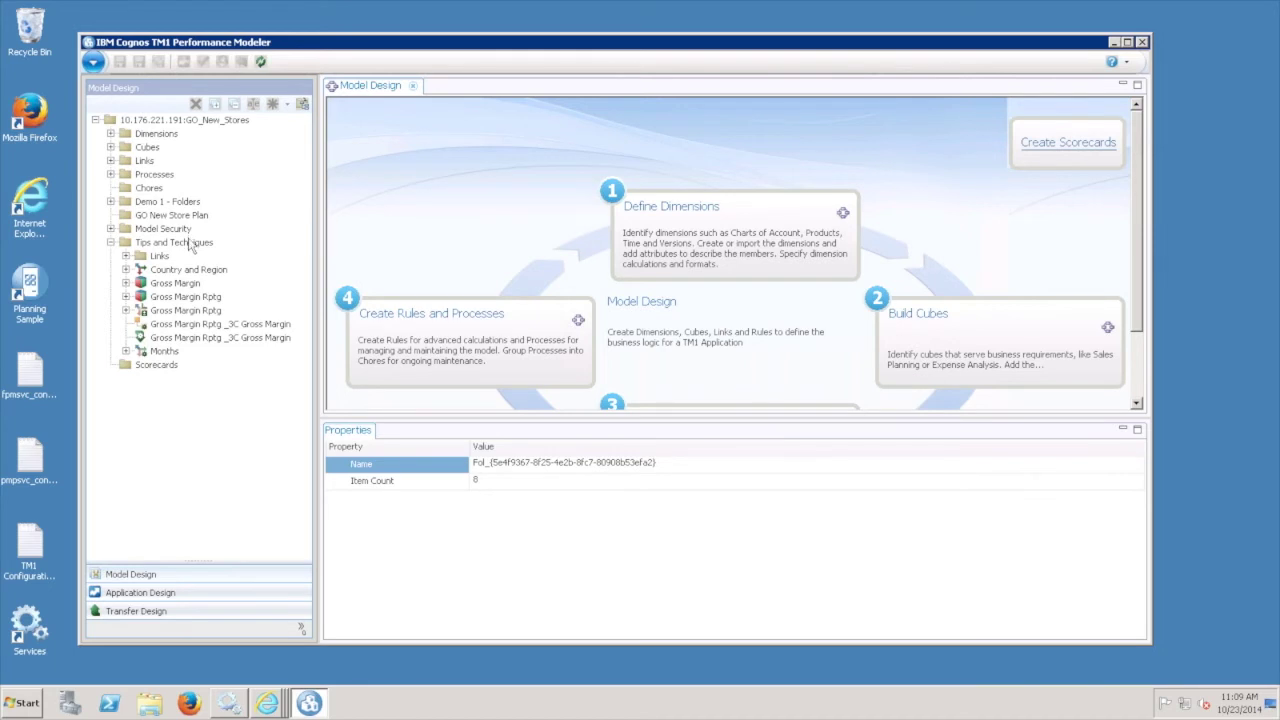
right_click(156, 243)
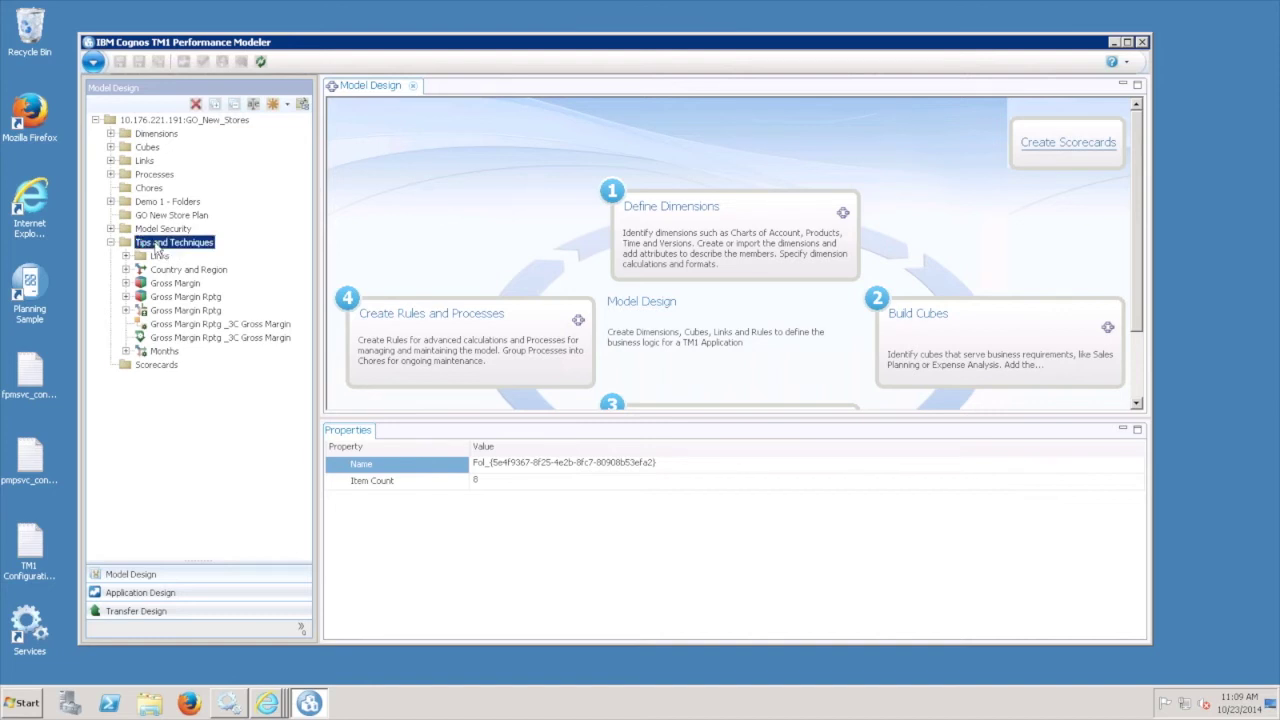
mouse_move(196, 383)
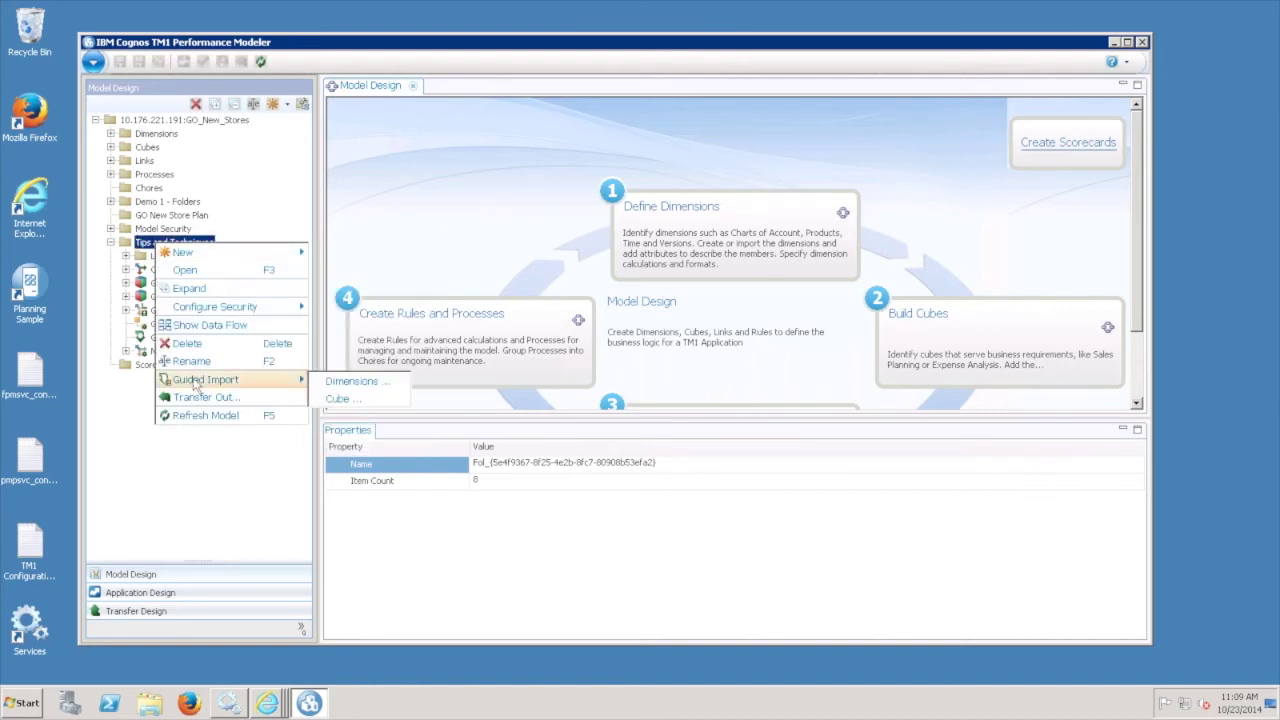
left_click(332, 384)
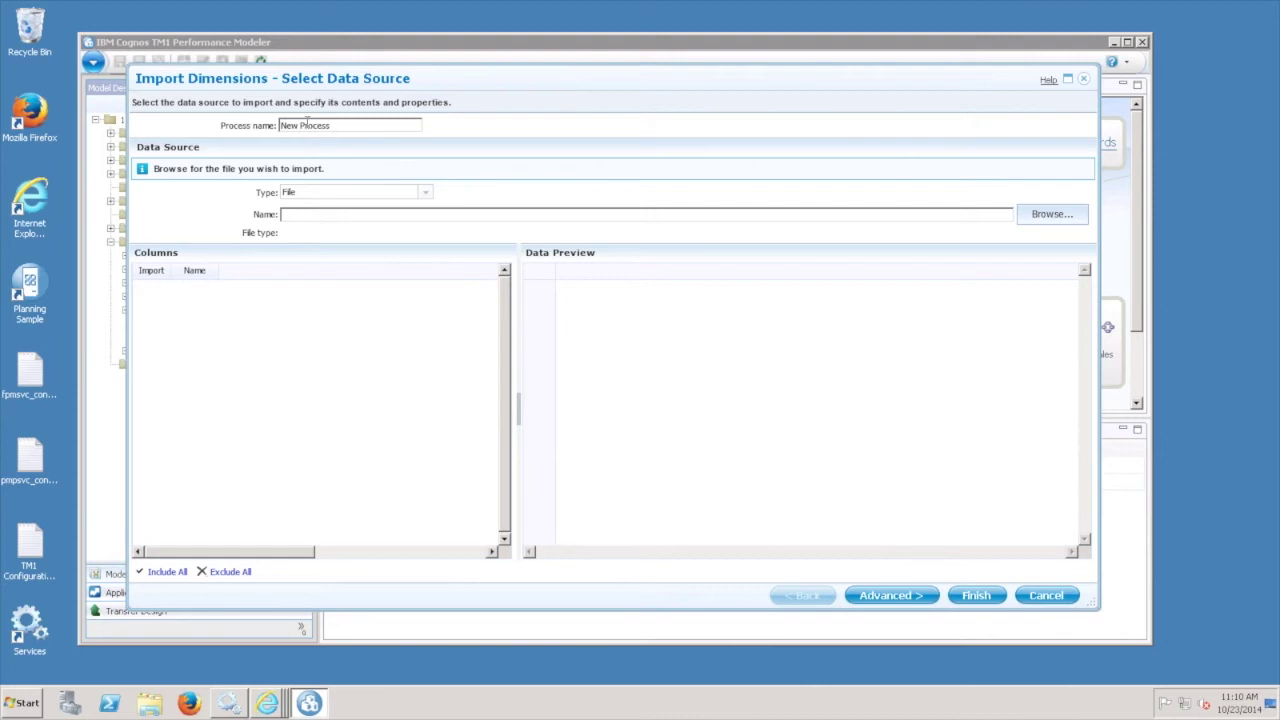
Name the import process Import_Ragged_Hierarchy, keeping File as the data source type
left_click(232, 125)
type("Import_Ragged_Hierarchy")
left_click(426, 193)
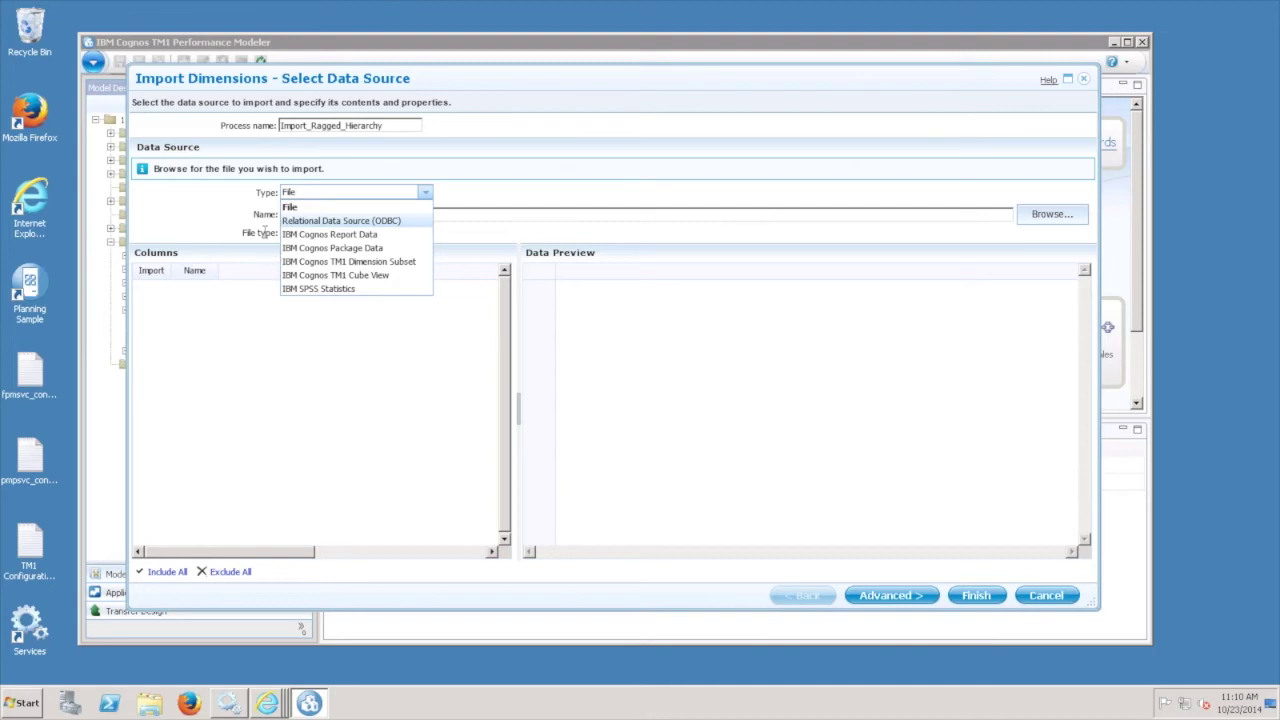
left_click(500, 198)
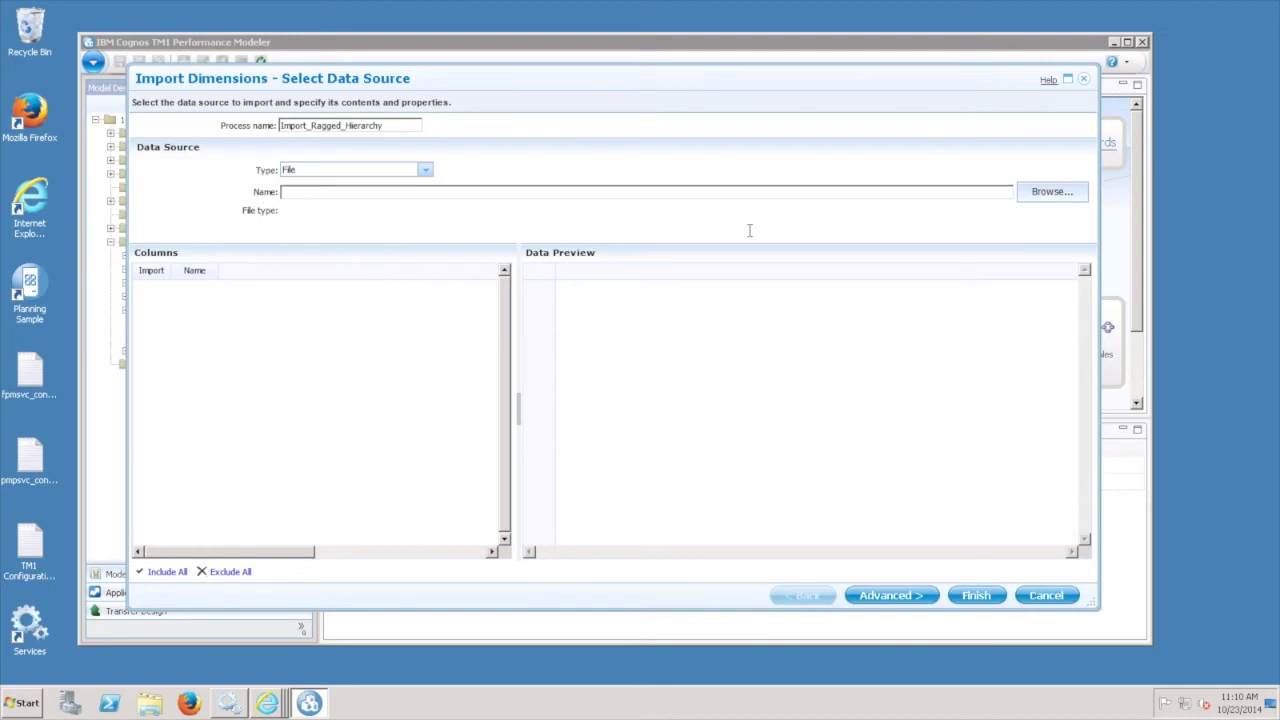
Load Ragged_Hierarchy.csv from the _Files folder as the import source and continue
left_click(1058, 194)
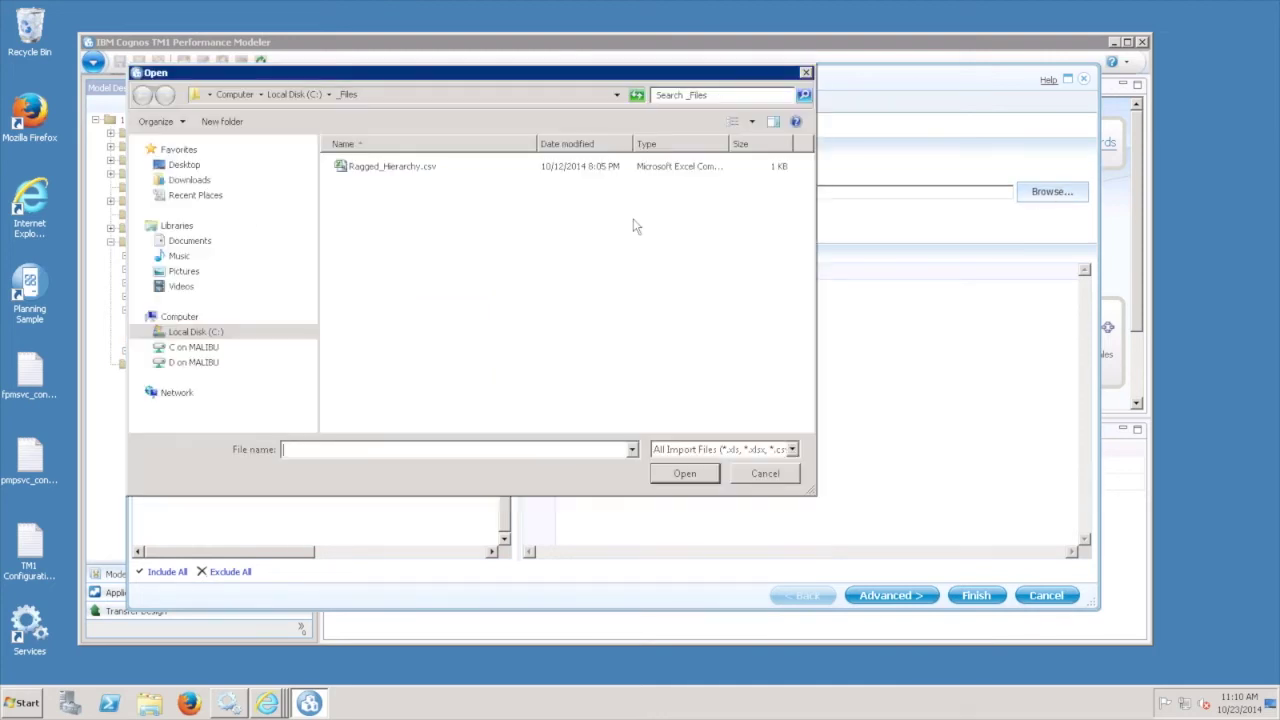
left_click(395, 170)
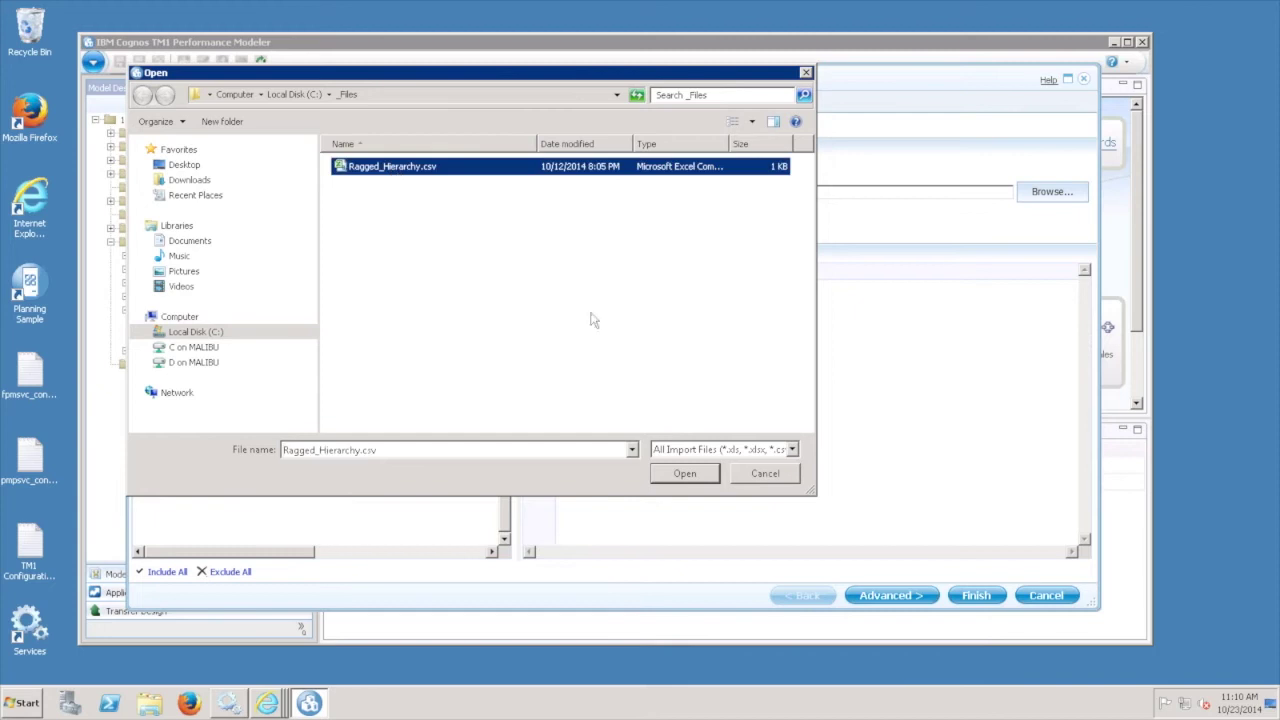
left_click(686, 473)
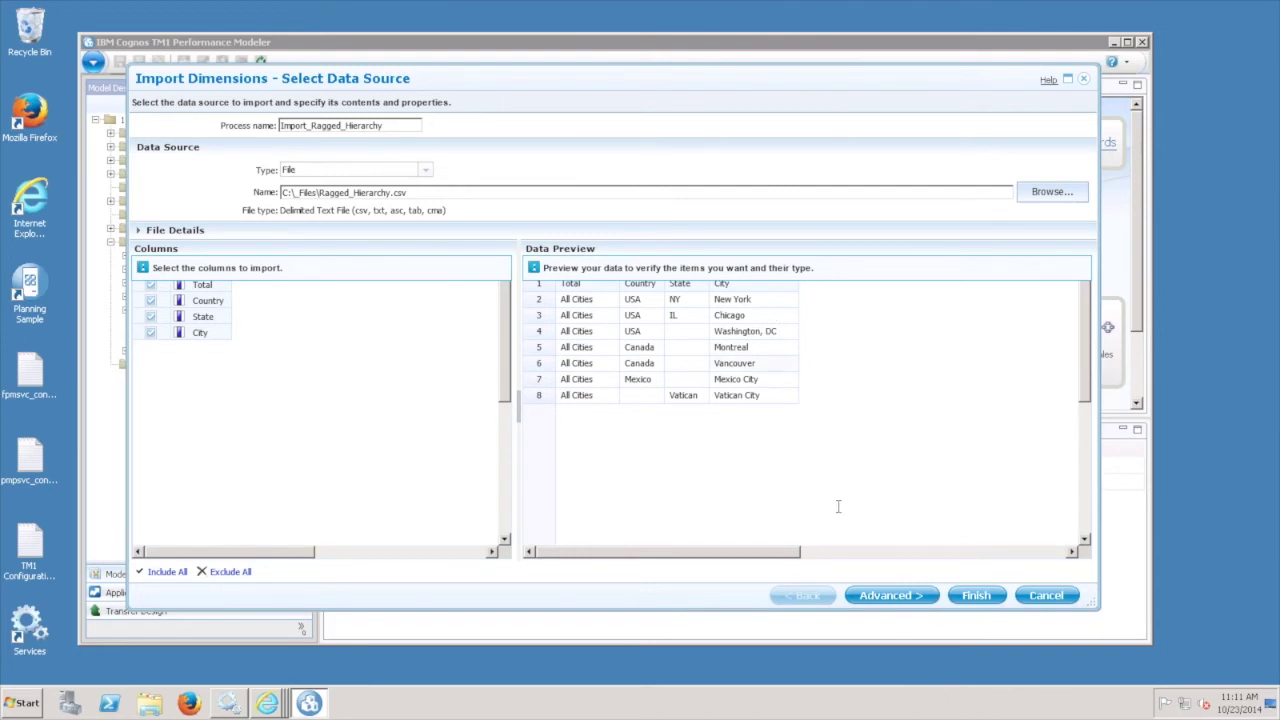
left_click(884, 600)
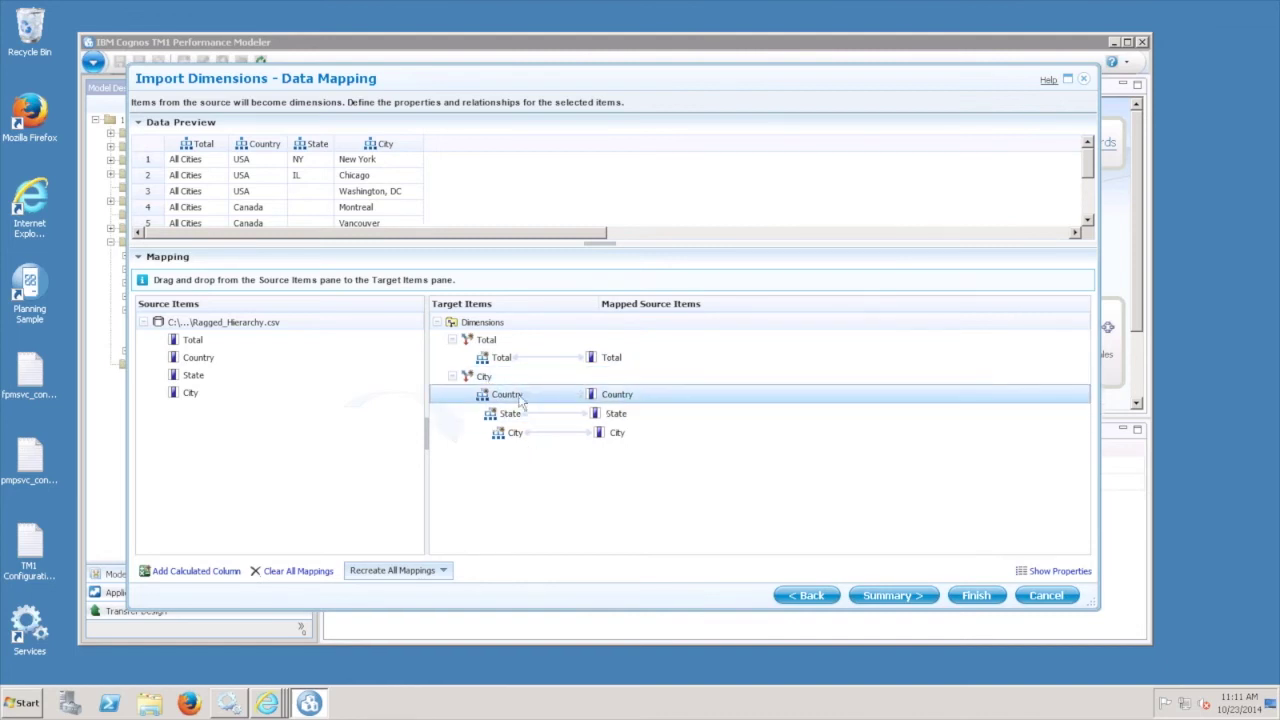
Review the City and Total mapping rows and reveal the mapped items' properties
left_click(482, 380)
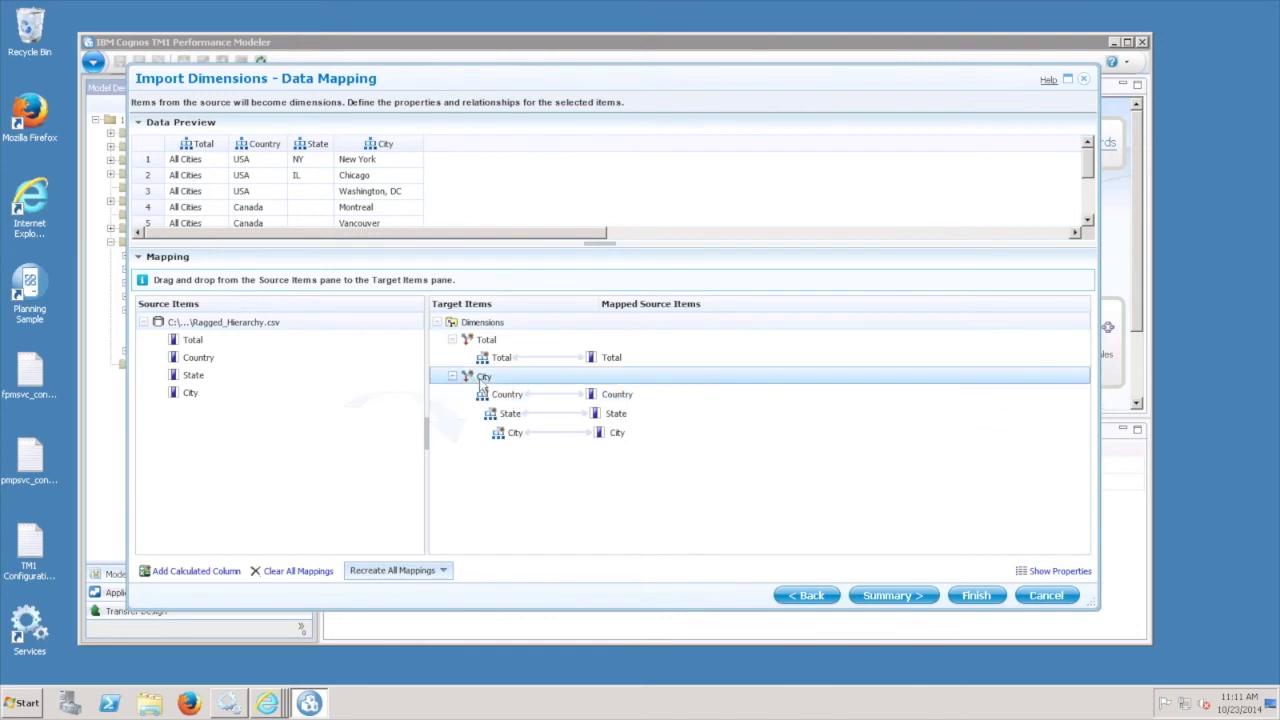
left_click(487, 357)
left_click(488, 341)
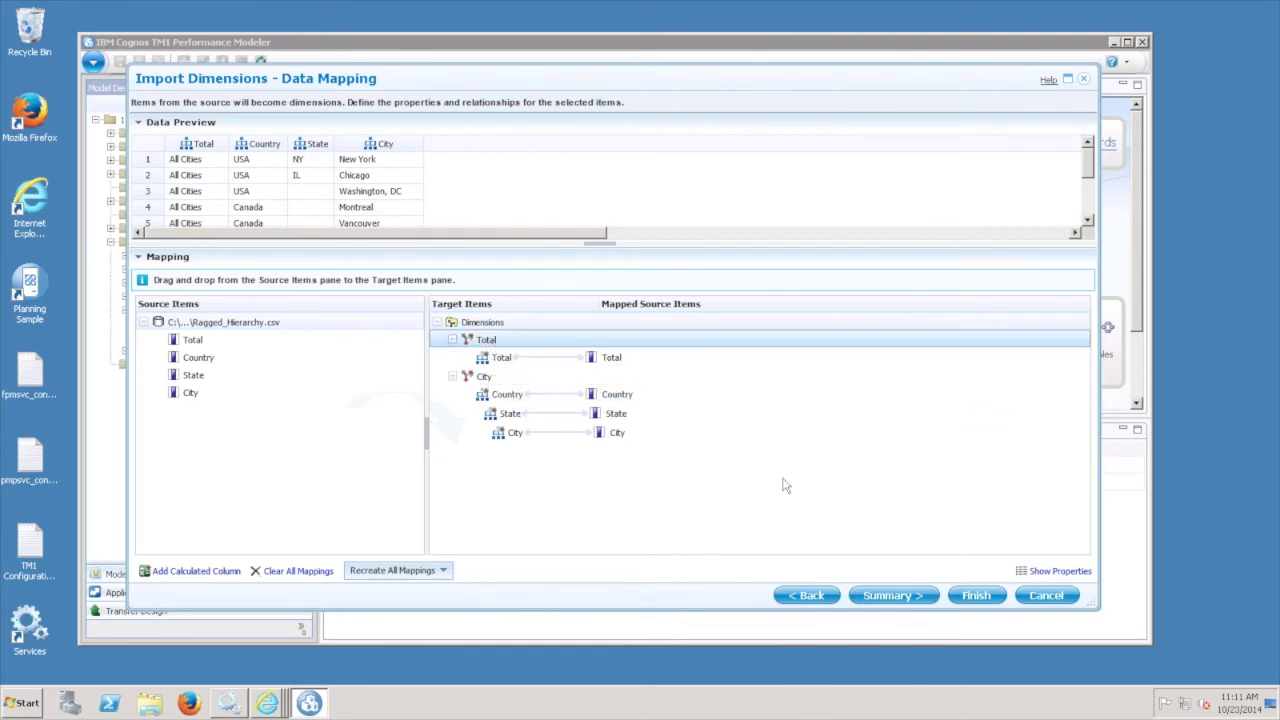
left_click(687, 322)
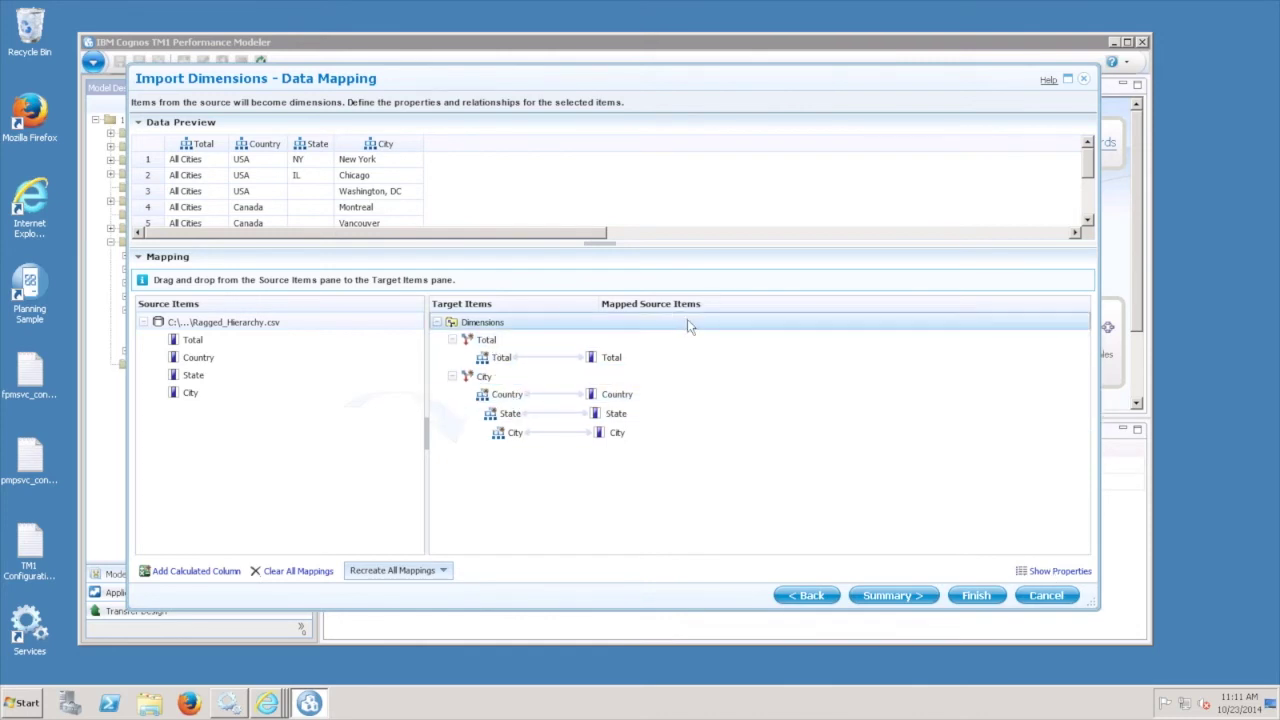
left_click(1055, 575)
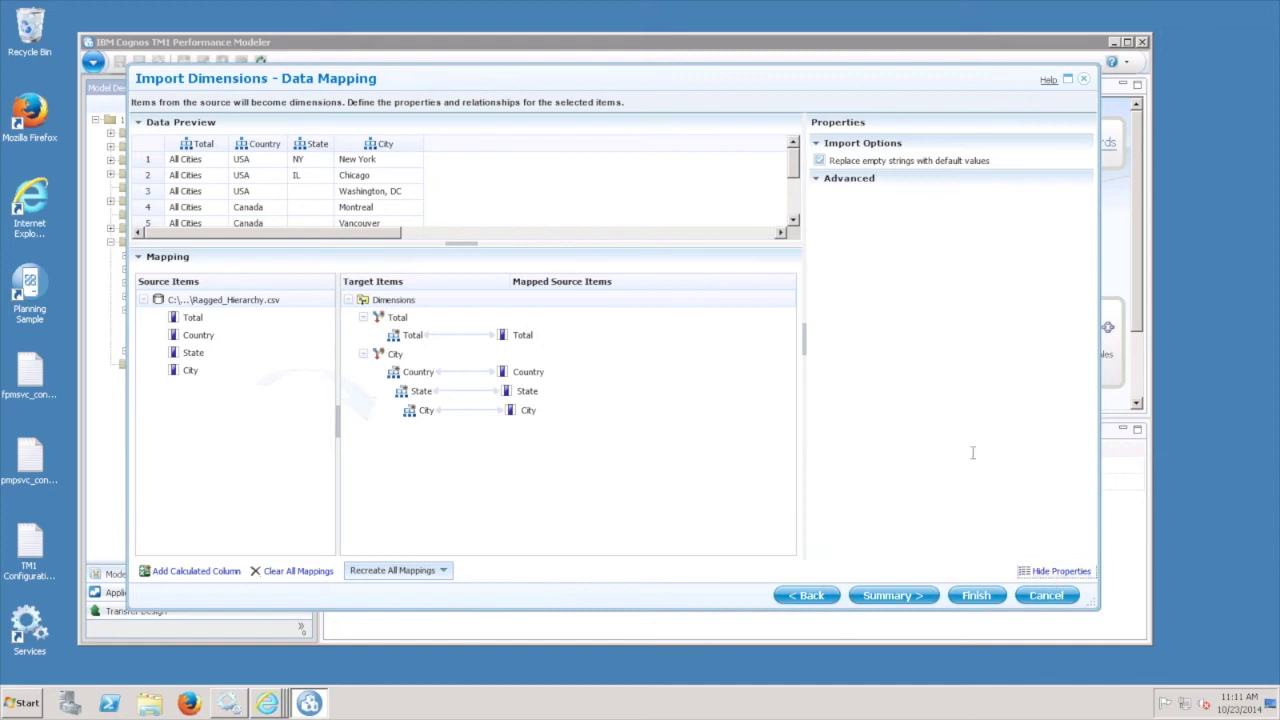
Remap the Total column as a Level of City, giving Total, Country, State, City
left_click(385, 302)
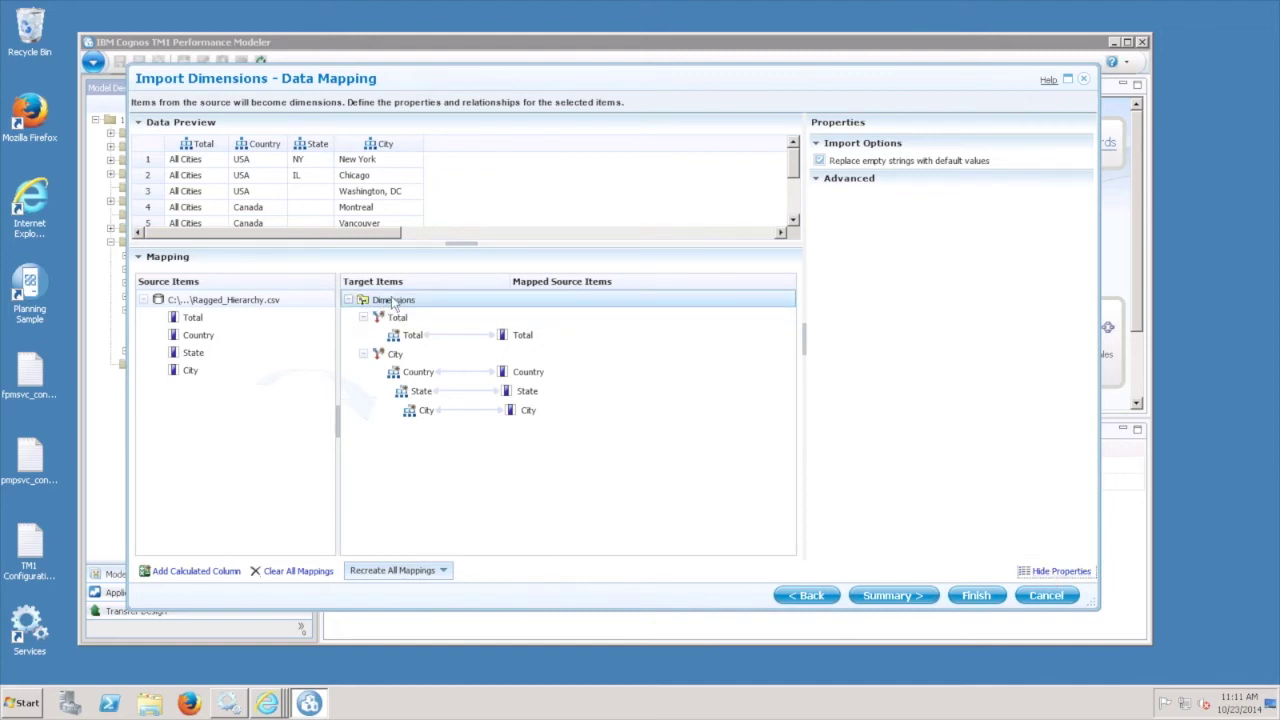
left_click(397, 318)
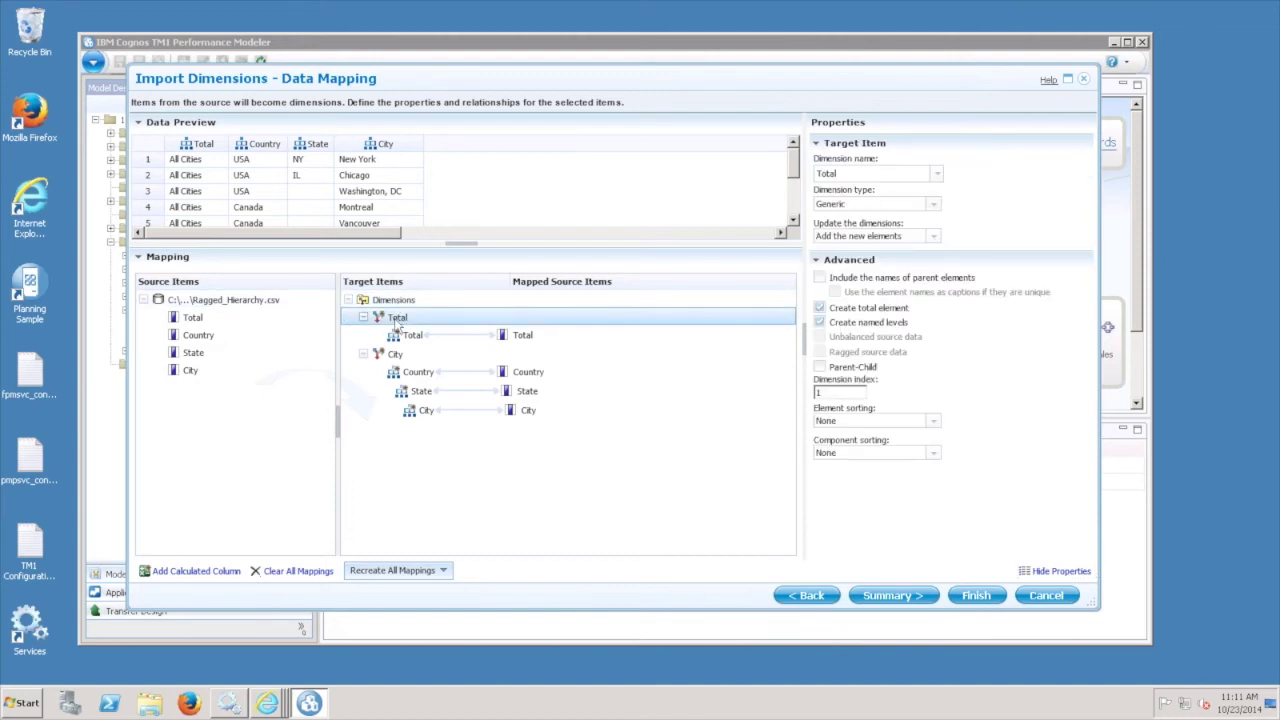
left_click(392, 355)
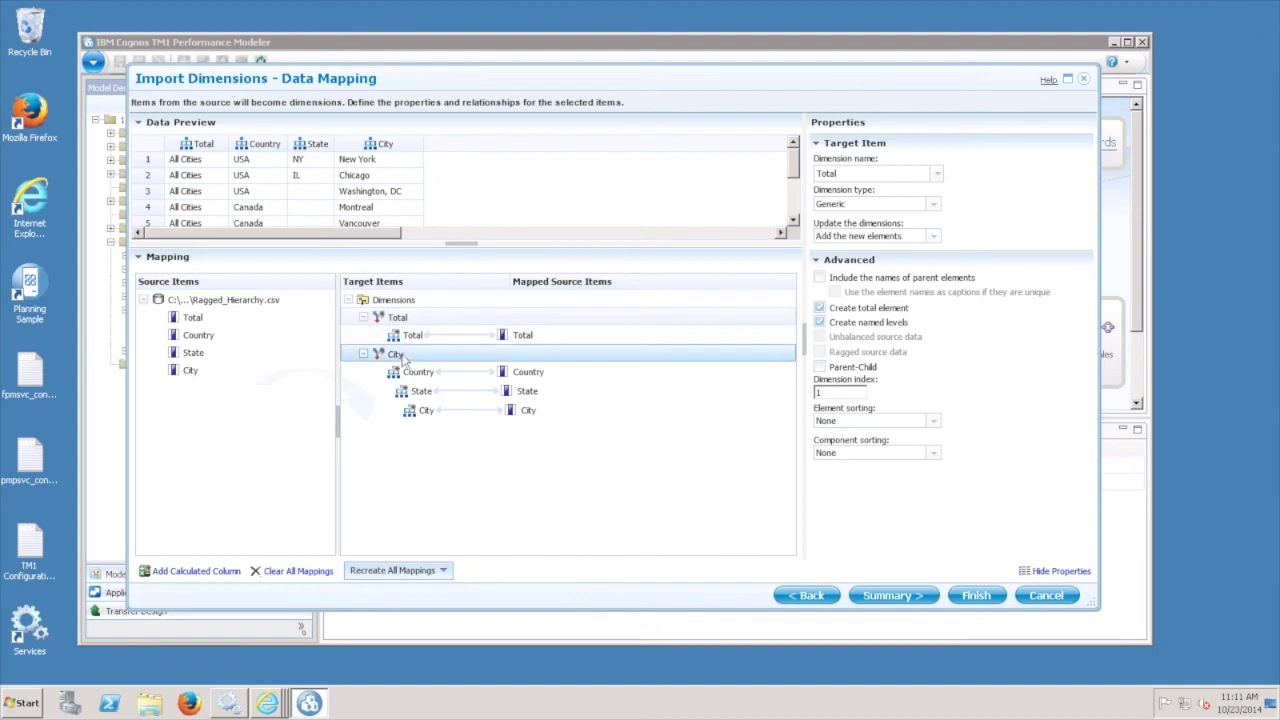
left_click(417, 340)
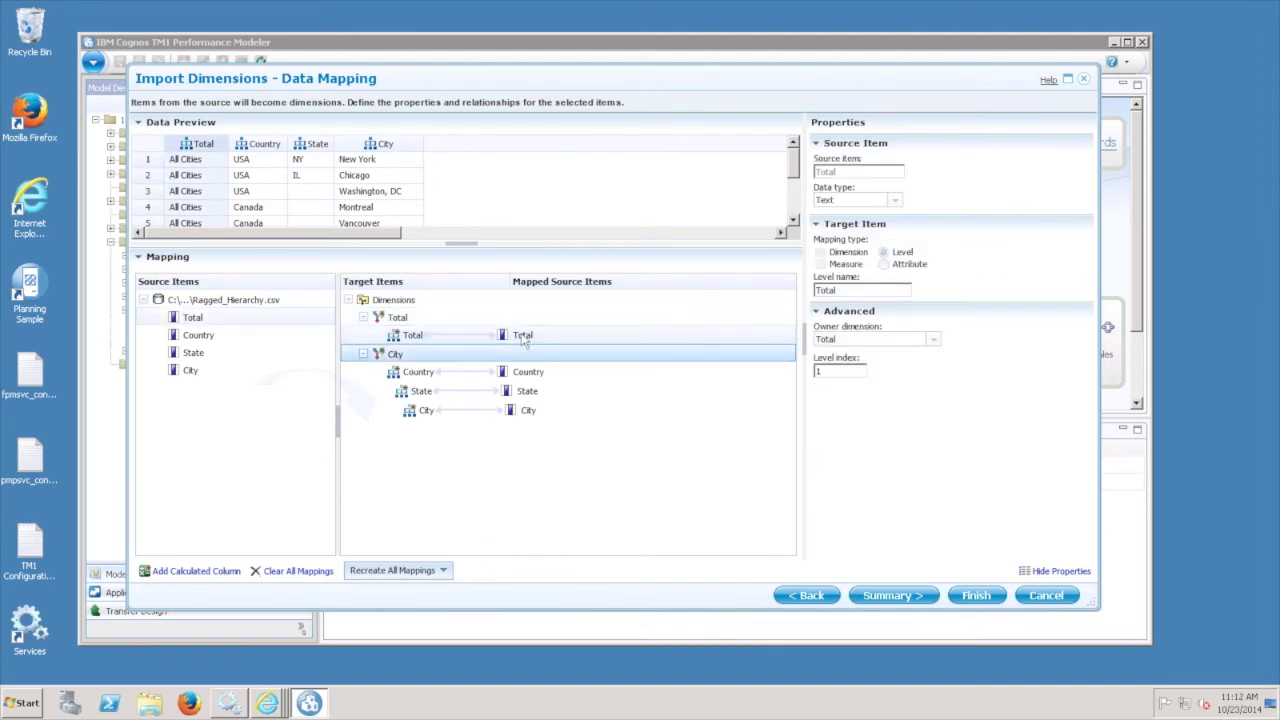
left_click(399, 319)
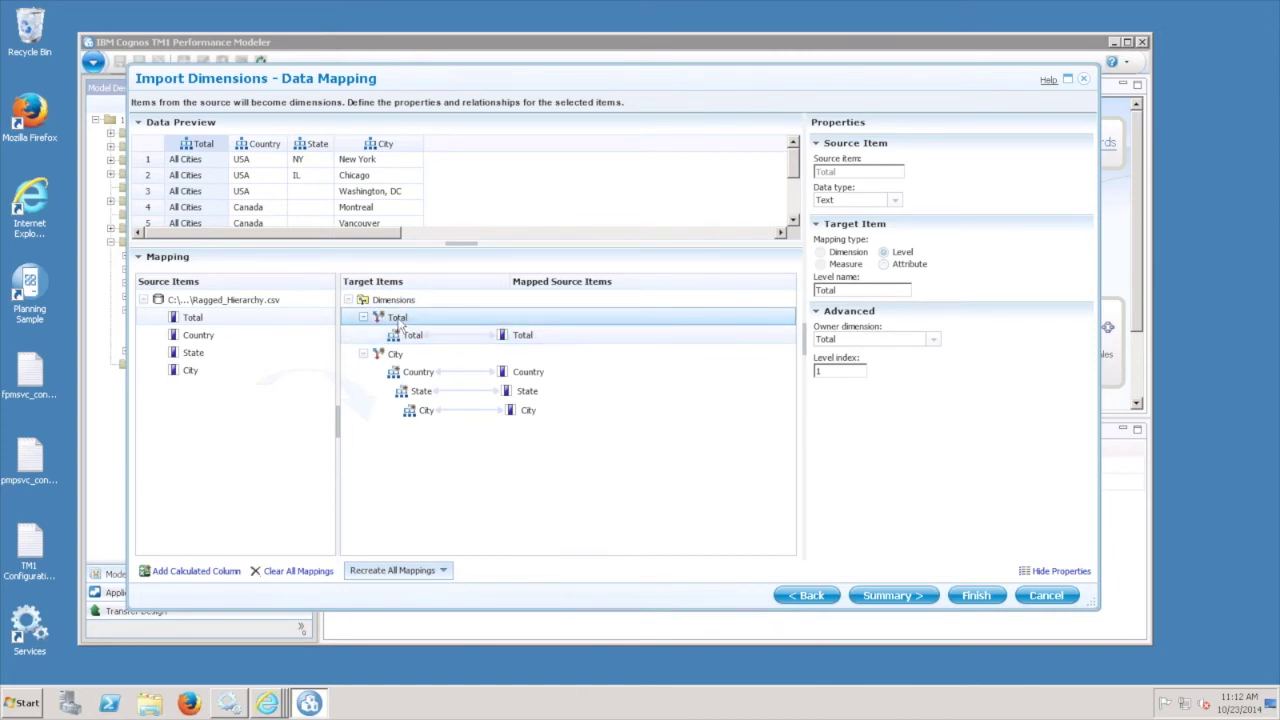
right_click(451, 337)
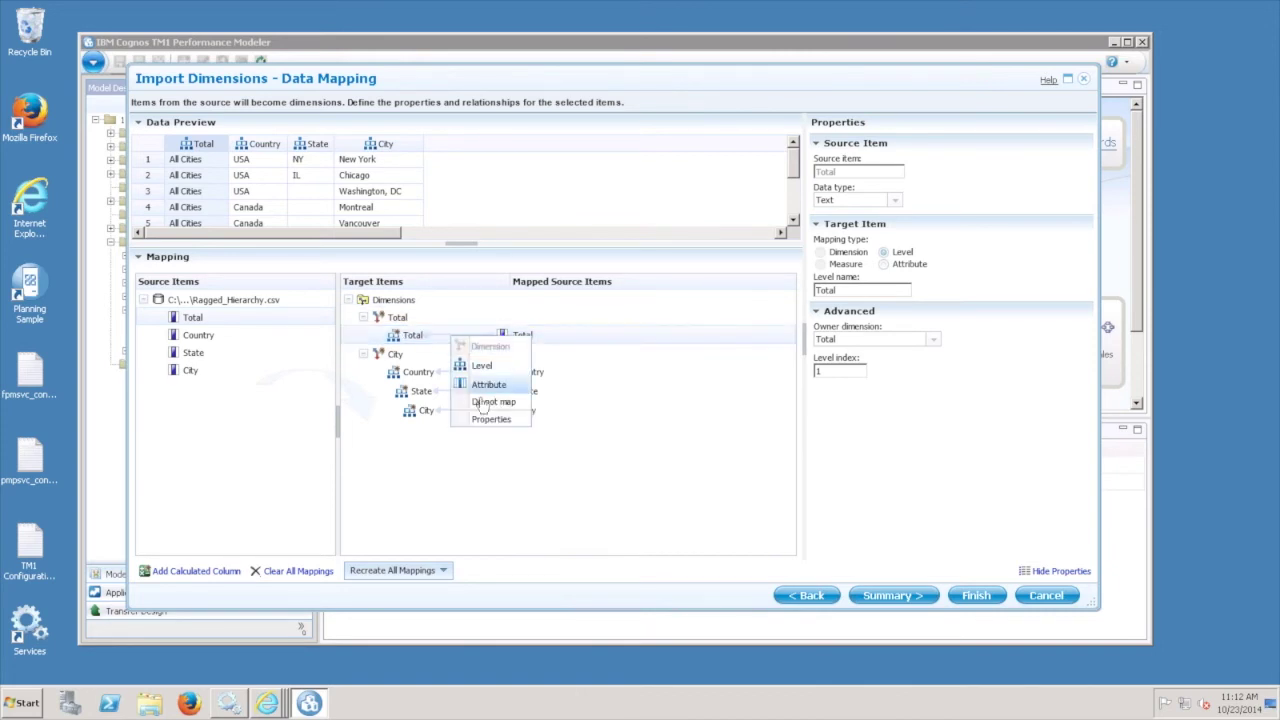
left_click(485, 402)
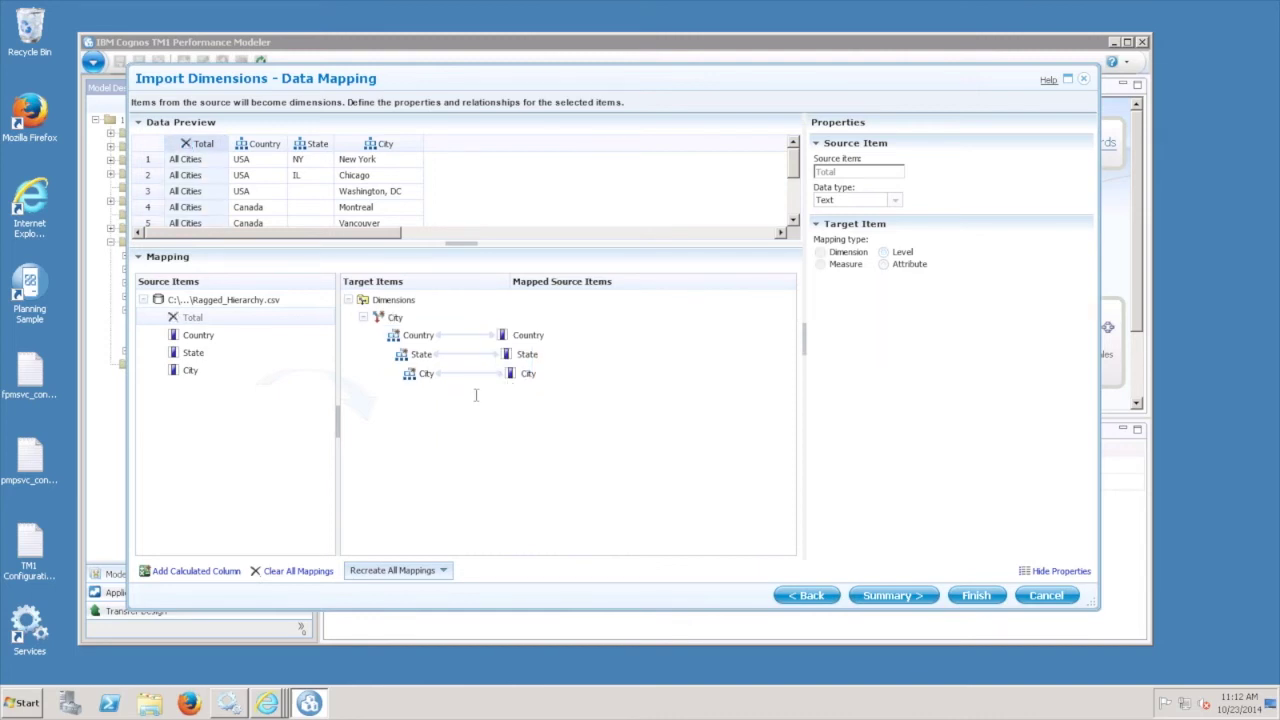
left_click(211, 318)
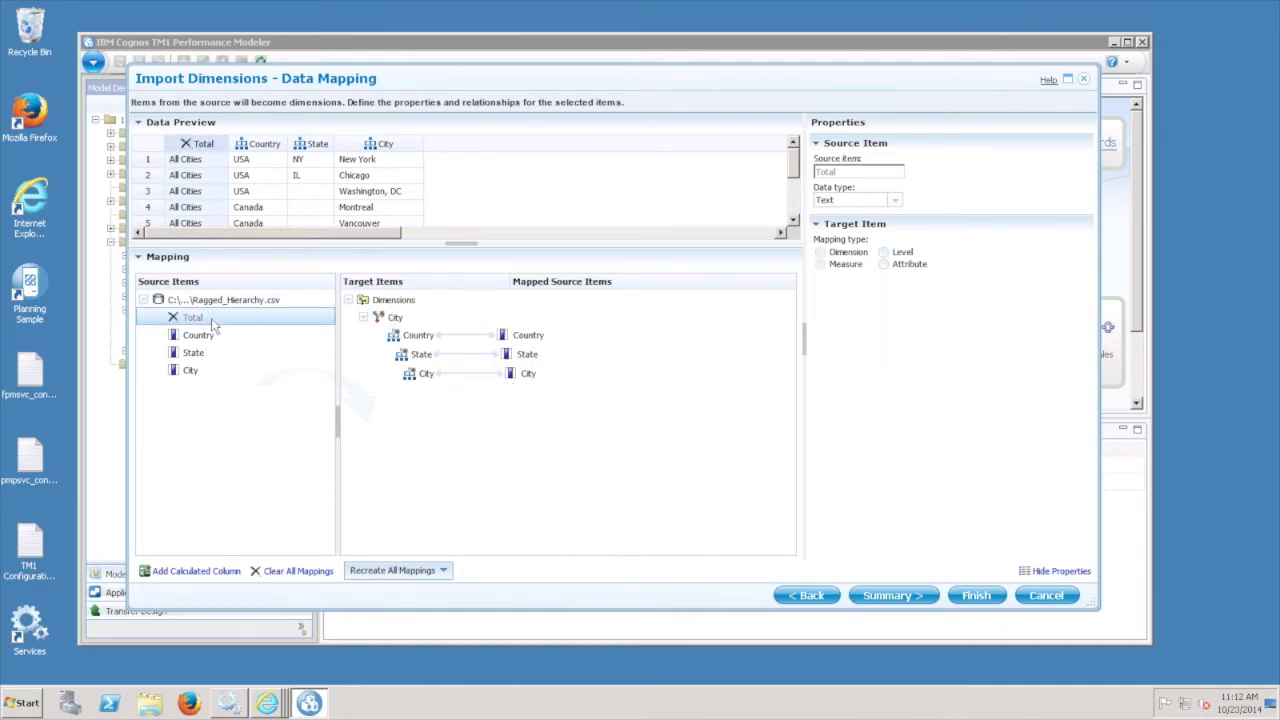
left_click(884, 253)
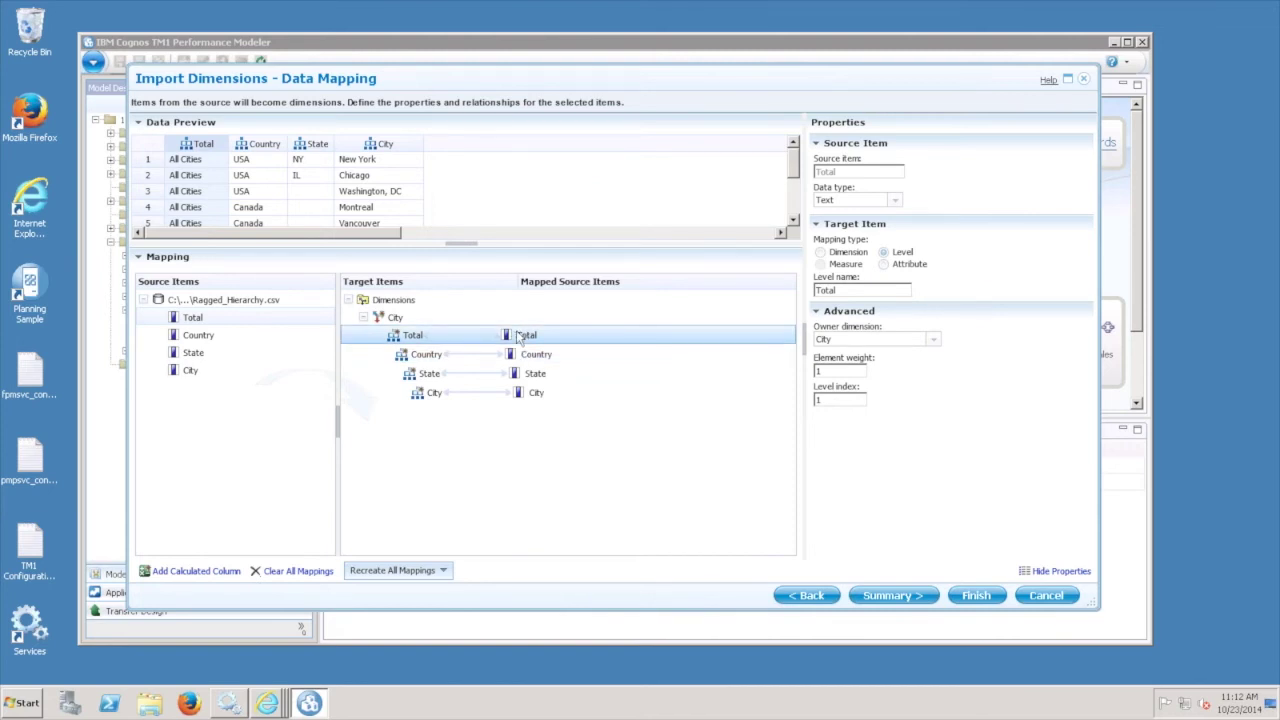
Rename City to Ragged Hierarchy, set type Hierarchy, and keep Update as Add the new elements
left_click(395, 318)
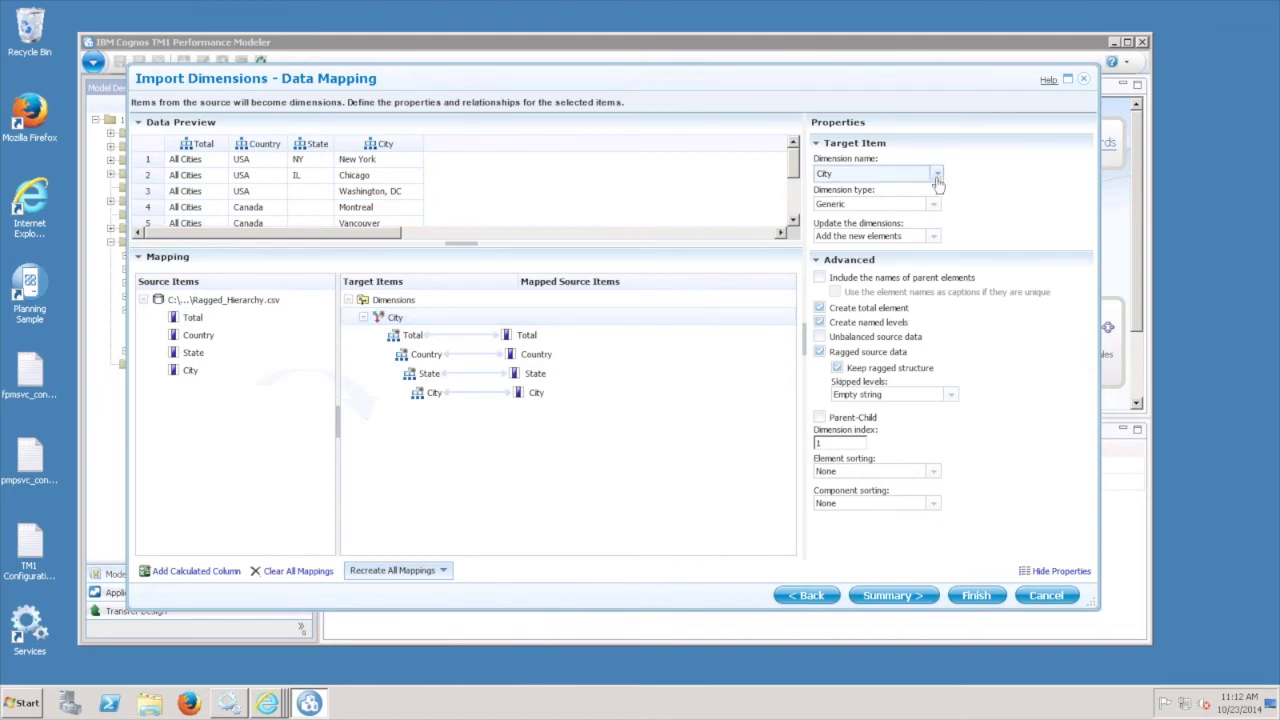
left_click(862, 176)
key("ctrl+a")
type("R")
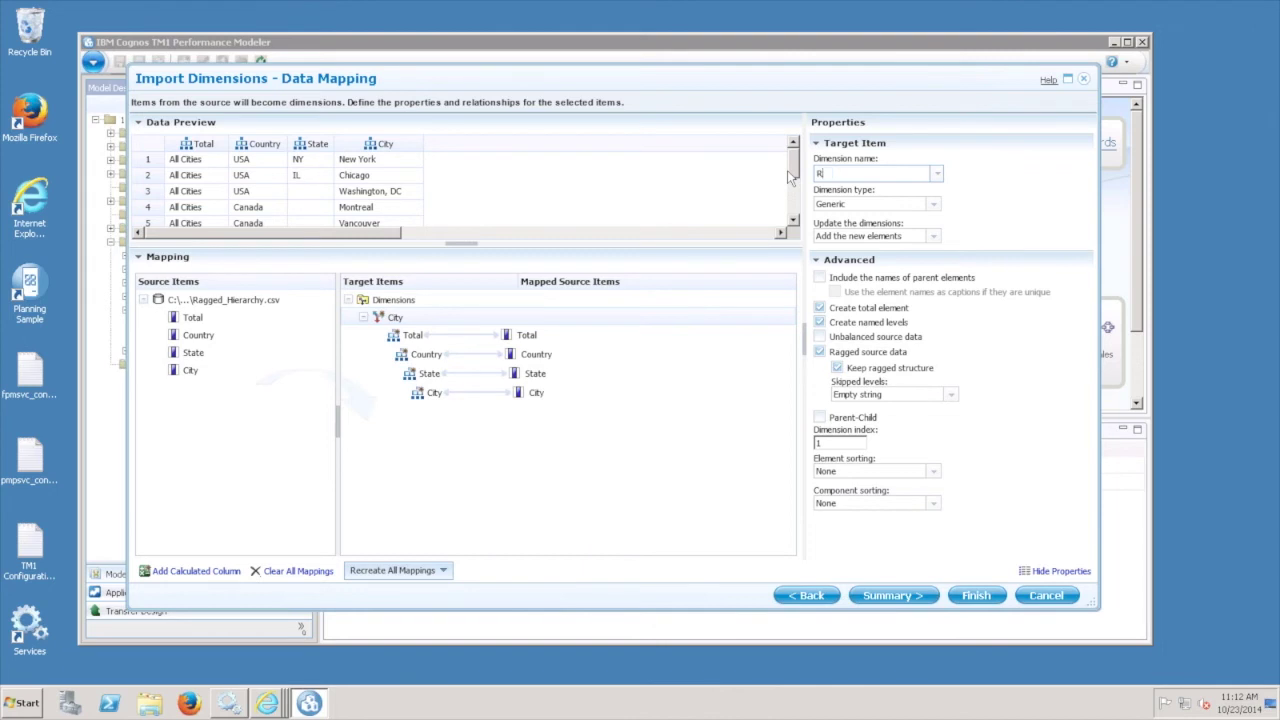
type("agged Hierarchy")
left_click(931, 204)
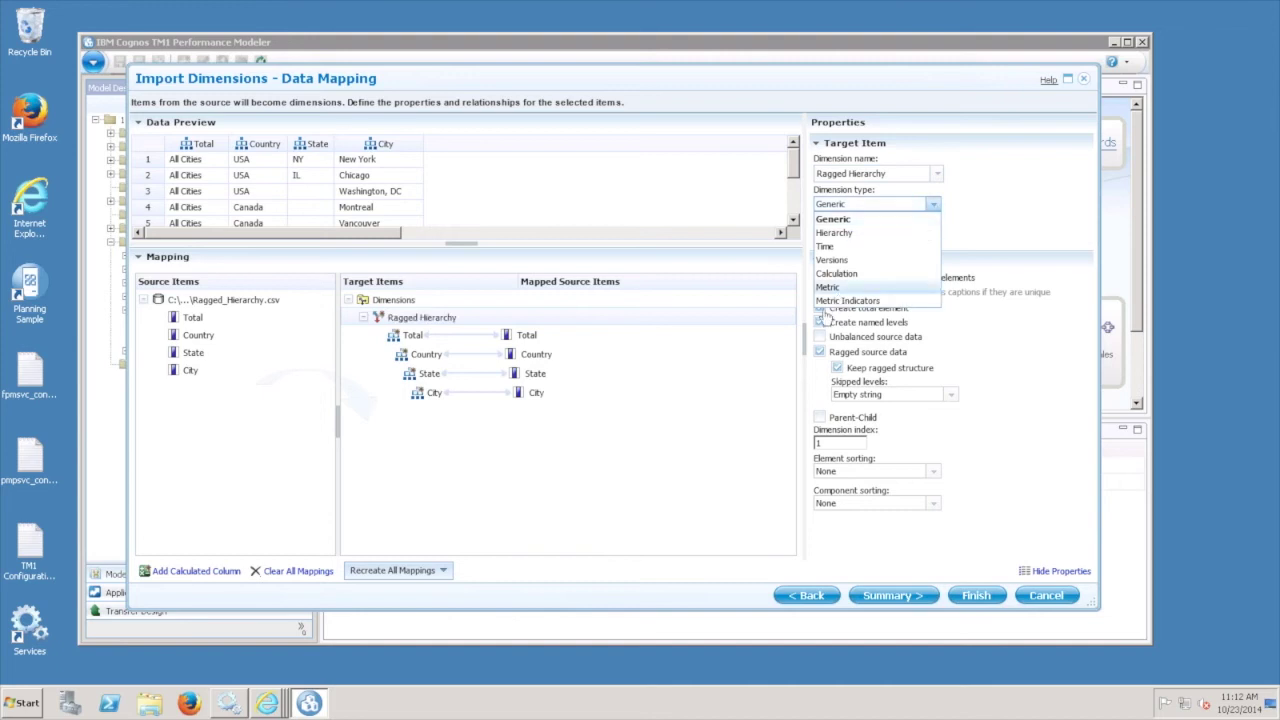
left_click(834, 233)
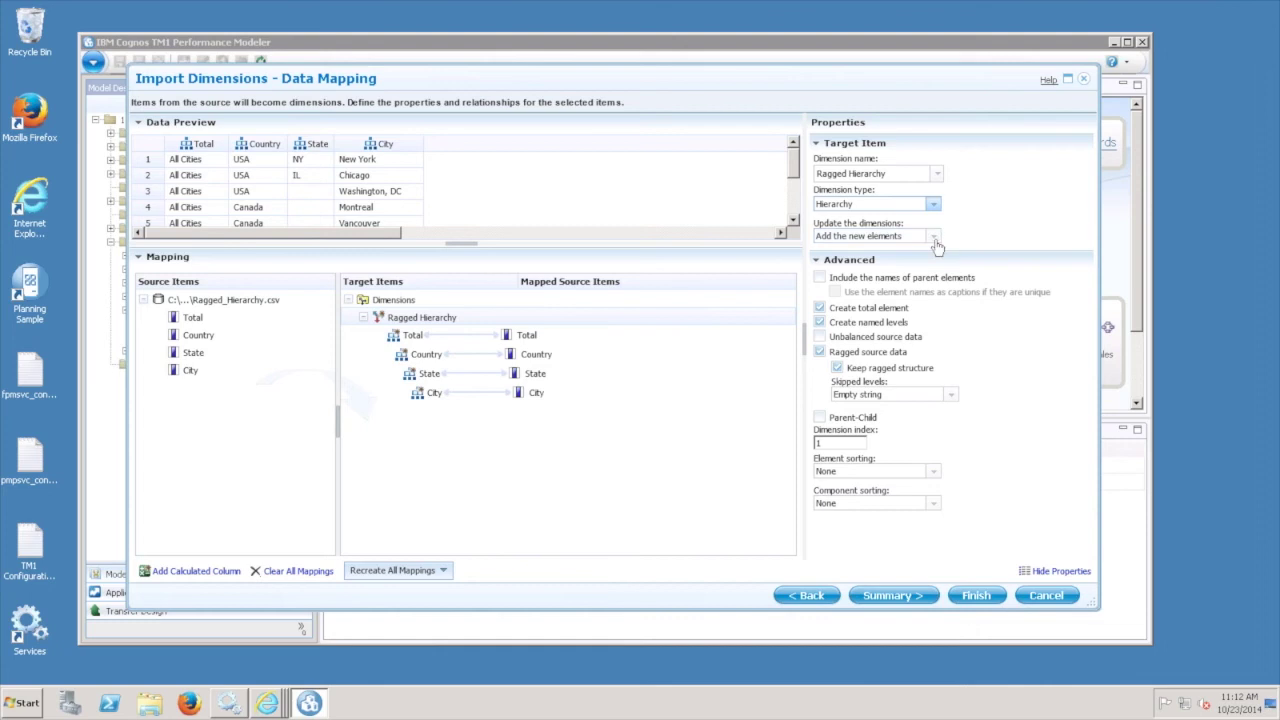
left_click(934, 238)
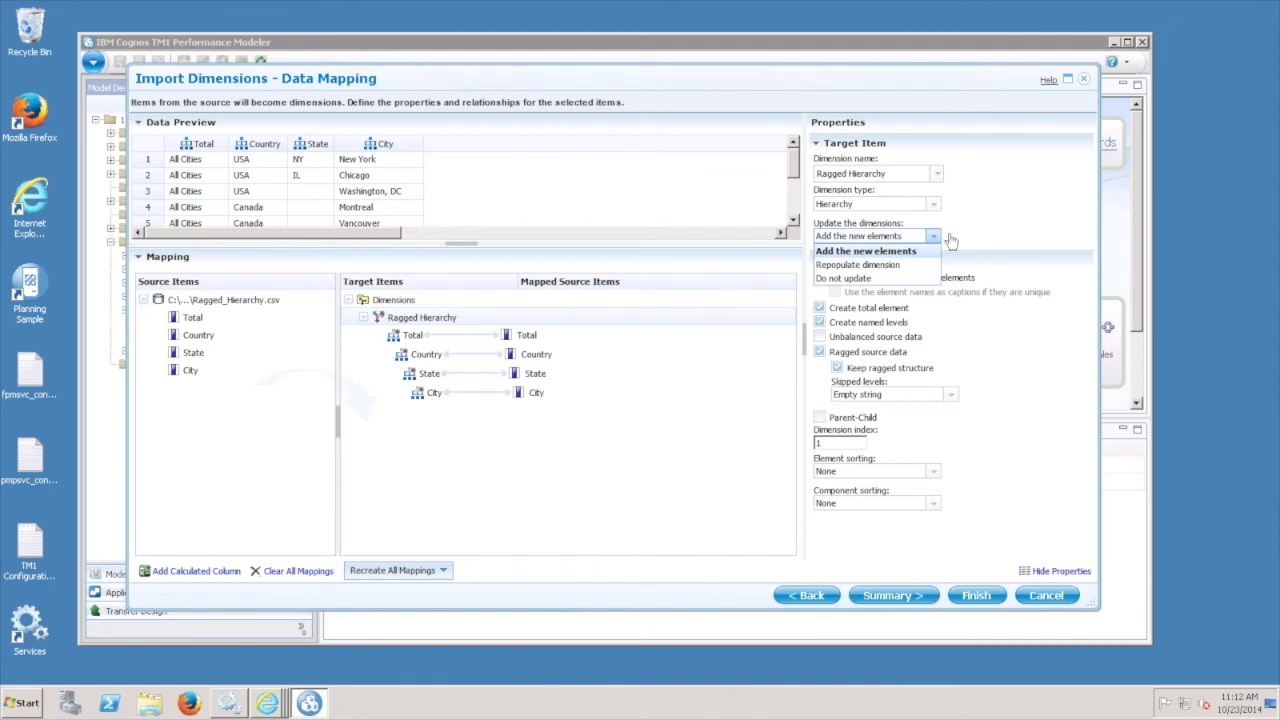
left_click(926, 234)
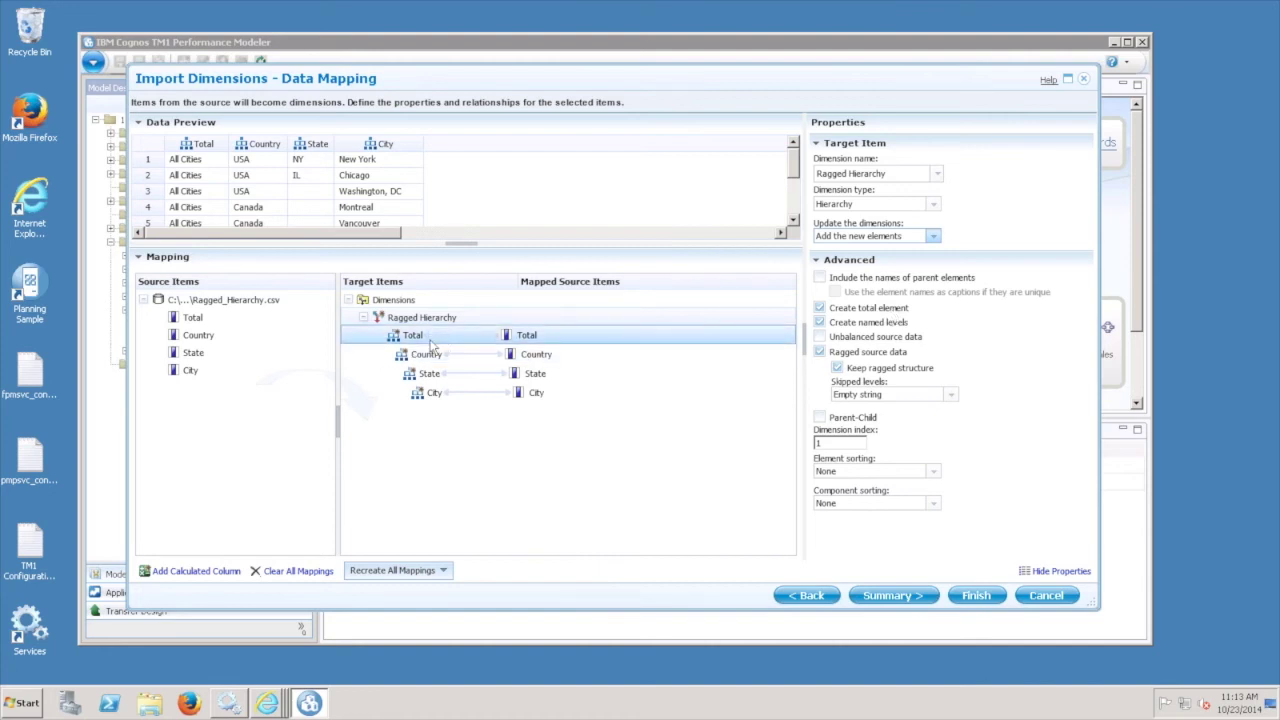
Uncheck Create total element and Ragged source data in the Advanced properties
left_click(820, 308)
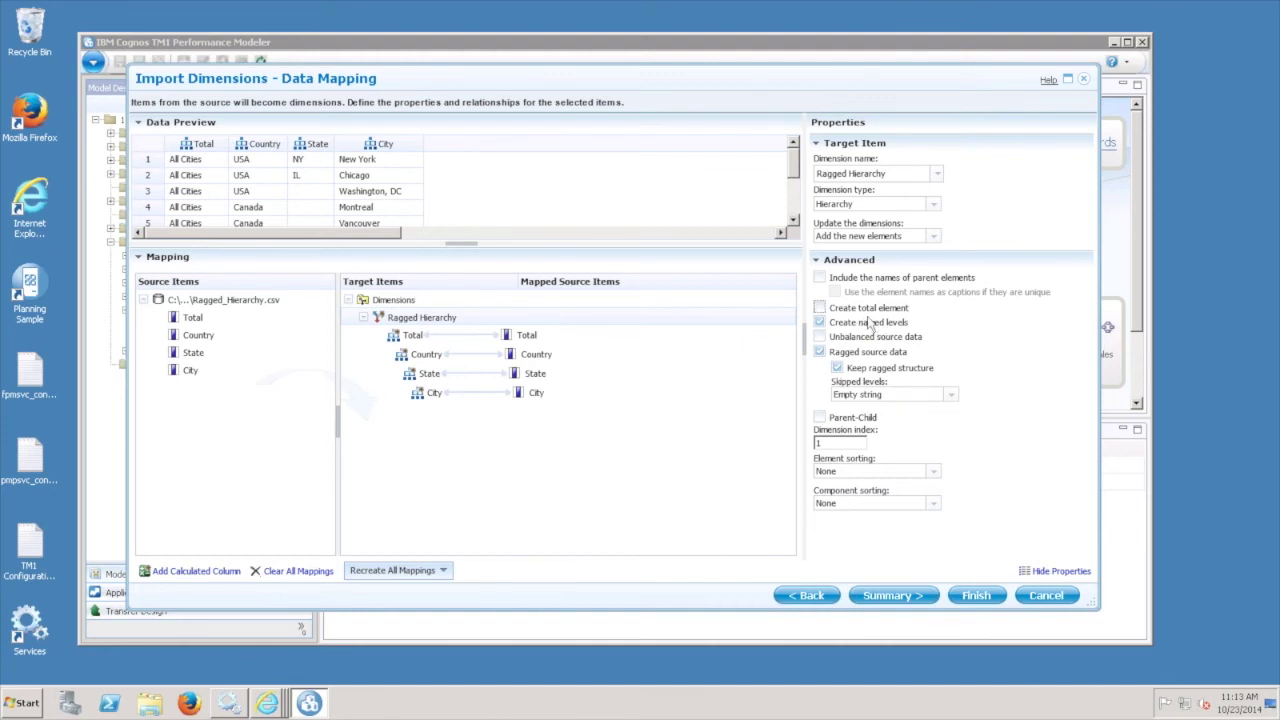
left_click(819, 353)
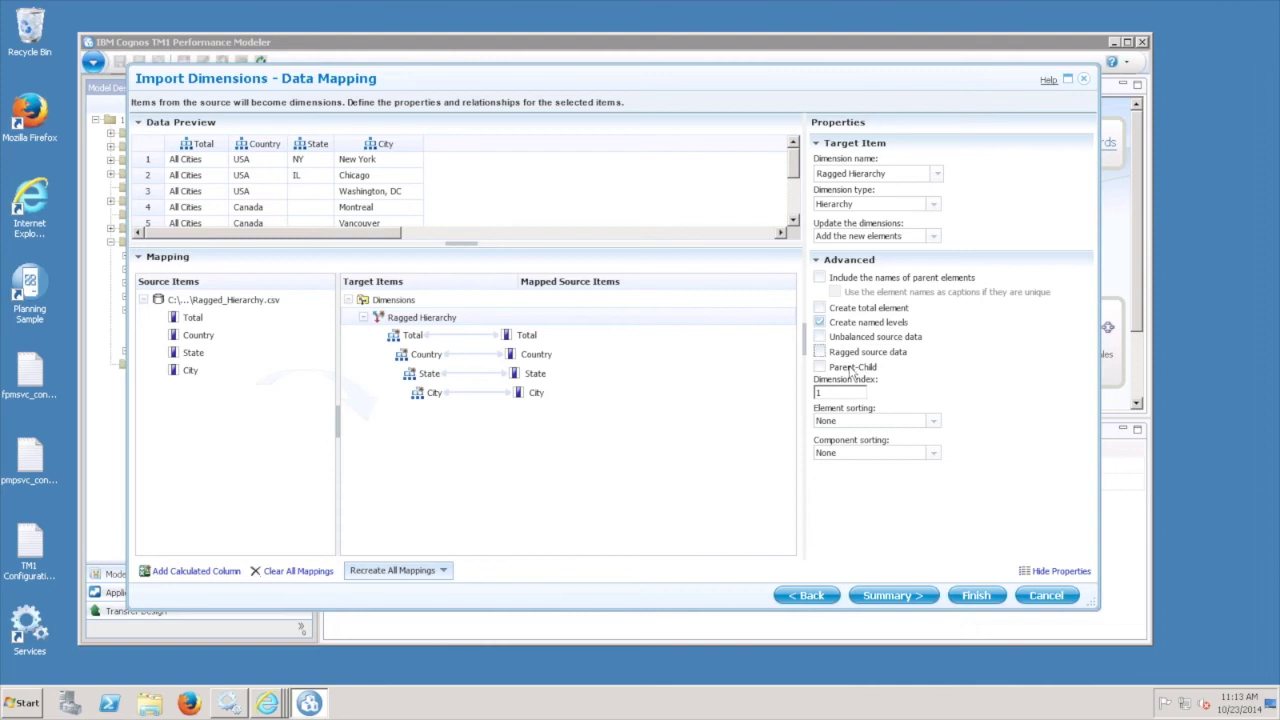
mouse_move(840, 343)
mouse_move(876, 358)
Re-enable Ragged source data and uncheck Keep ragged structure
left_click(820, 353)
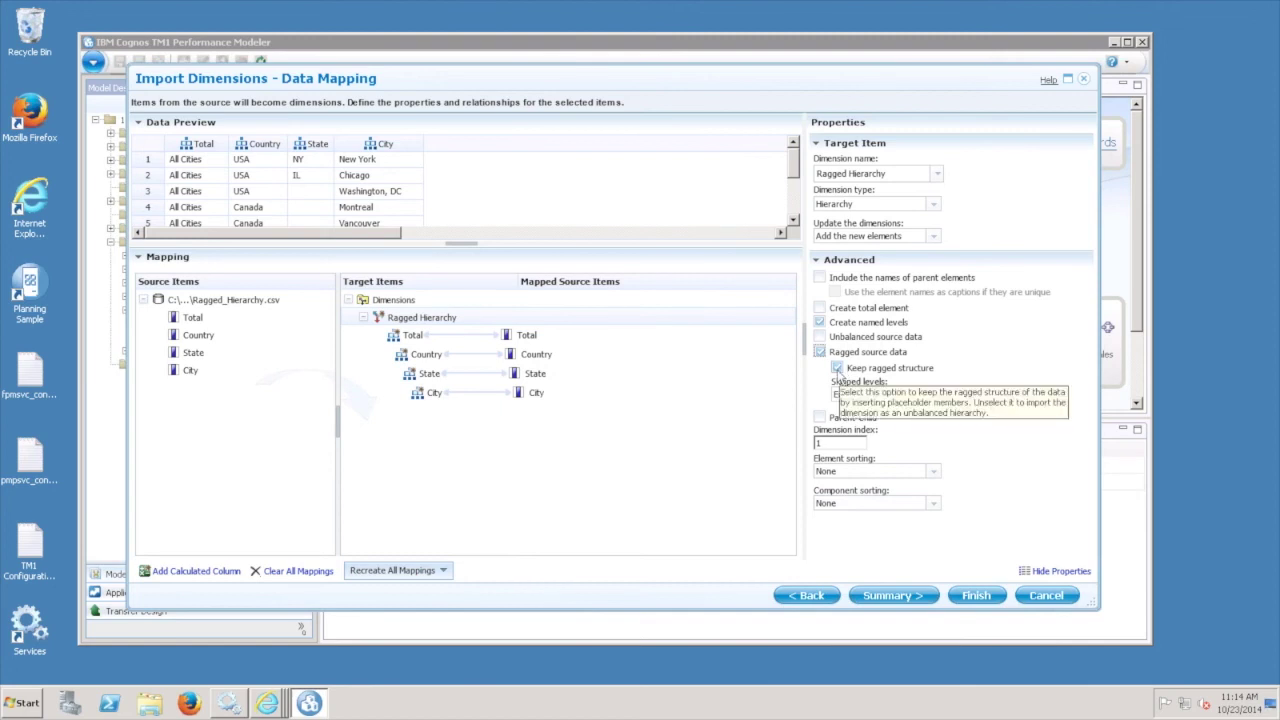
left_click(837, 368)
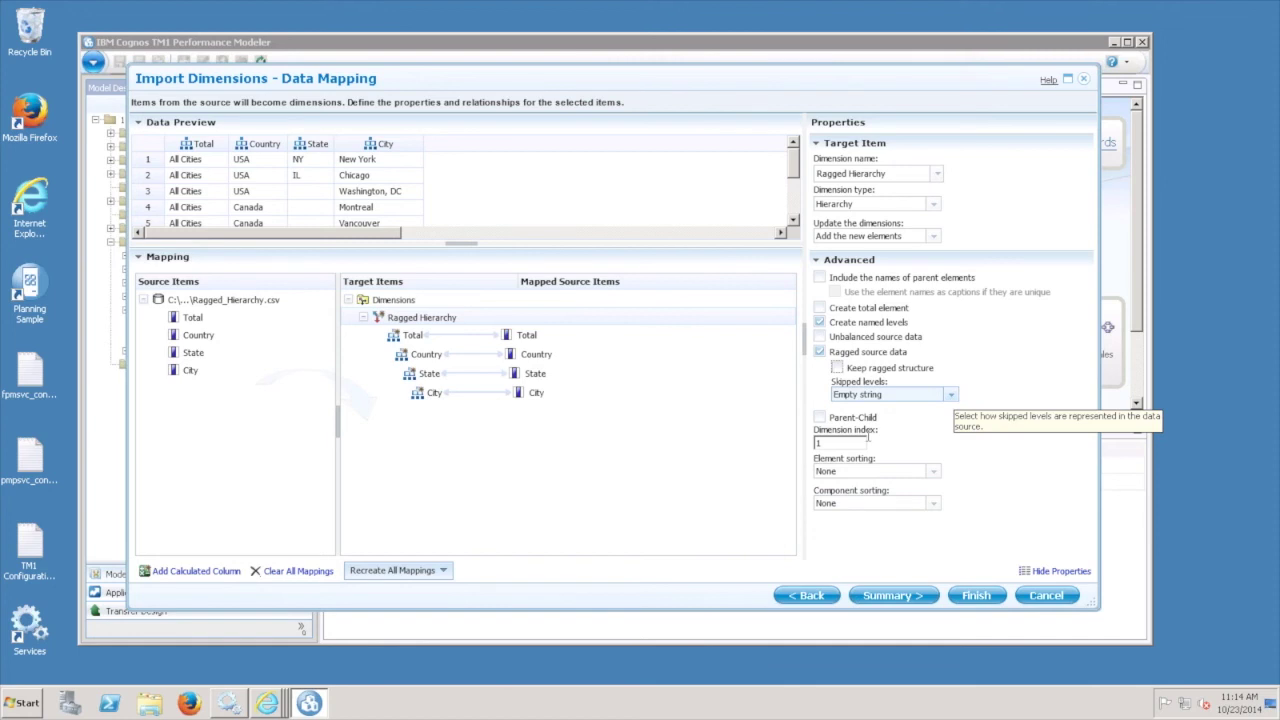
left_click(951, 395)
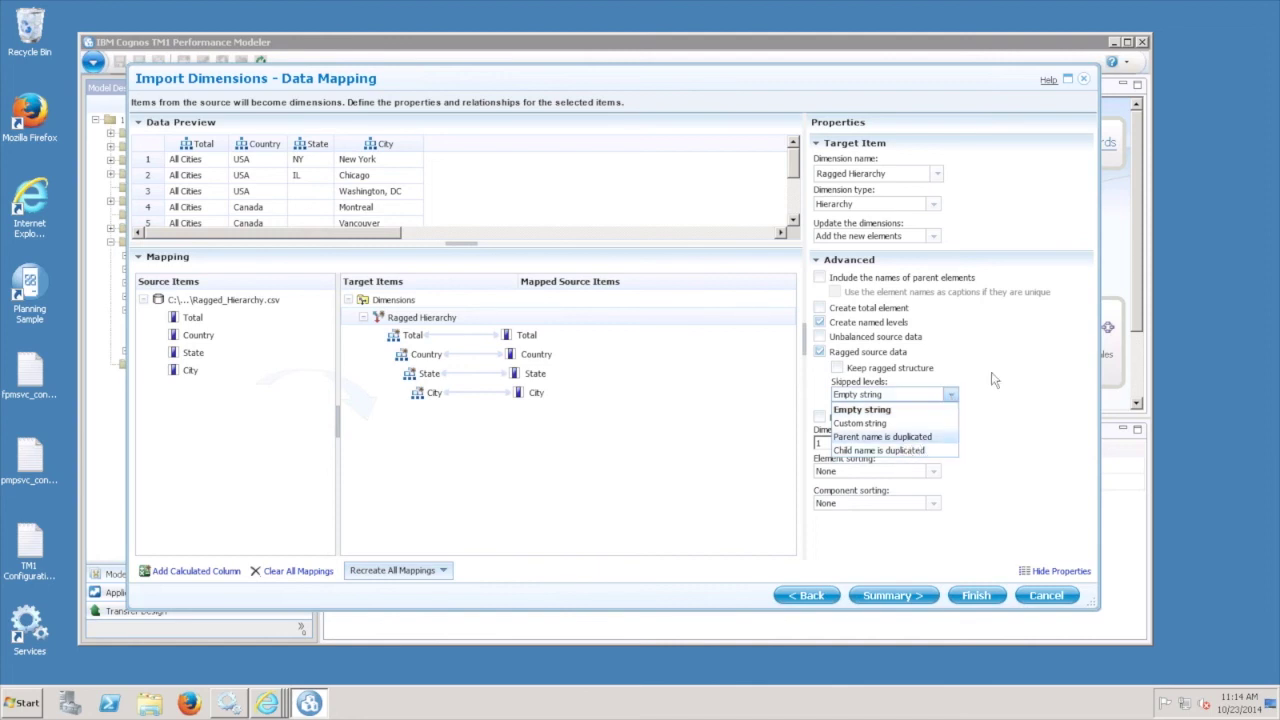
left_click(1016, 402)
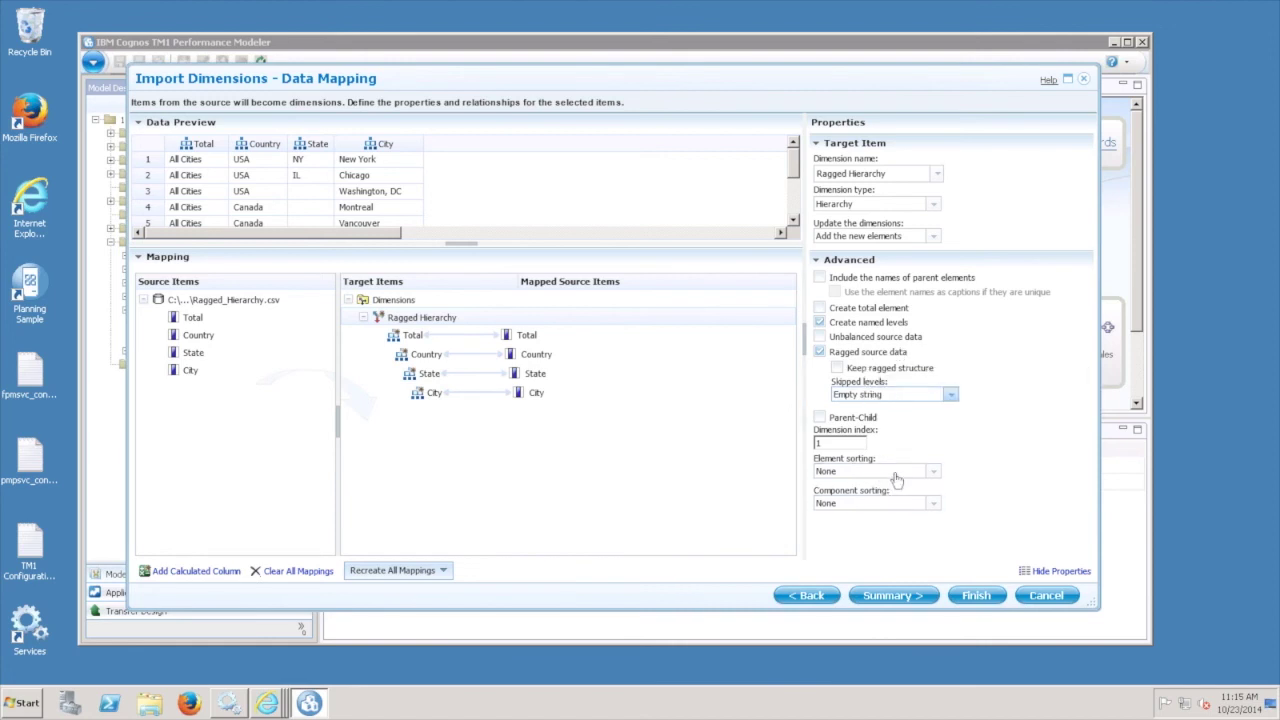
left_click(934, 472)
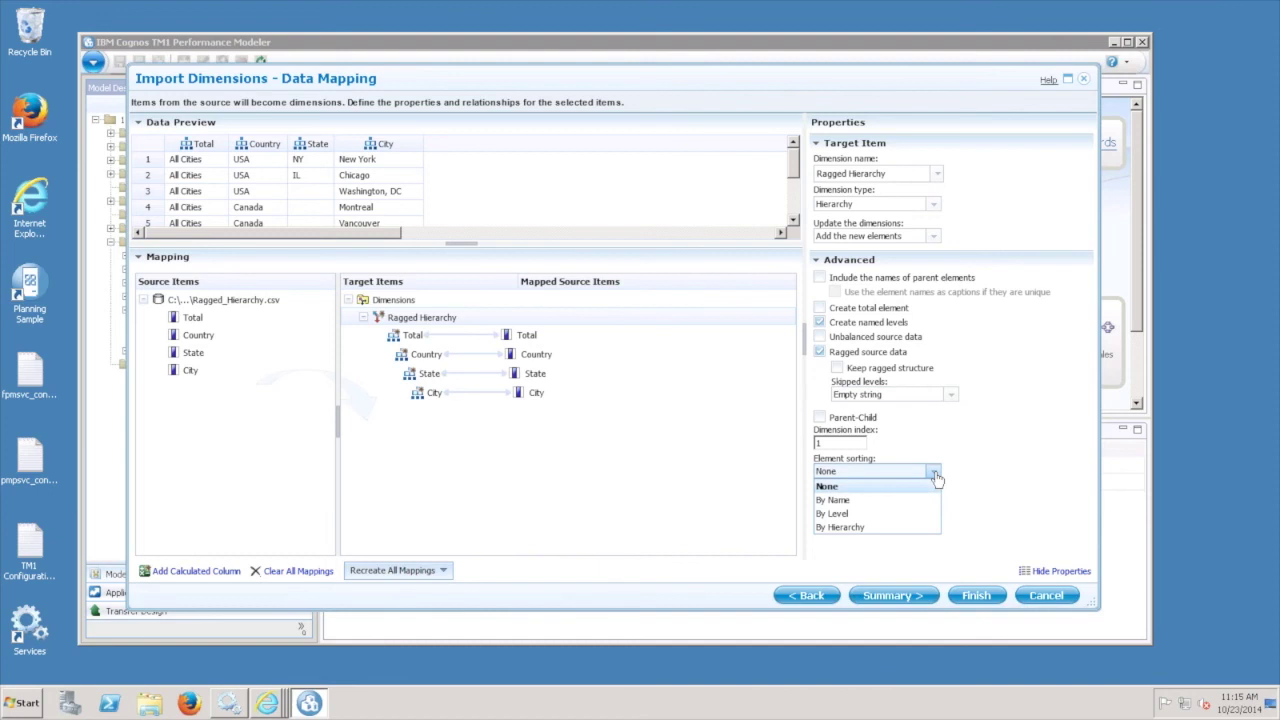
left_click(936, 478)
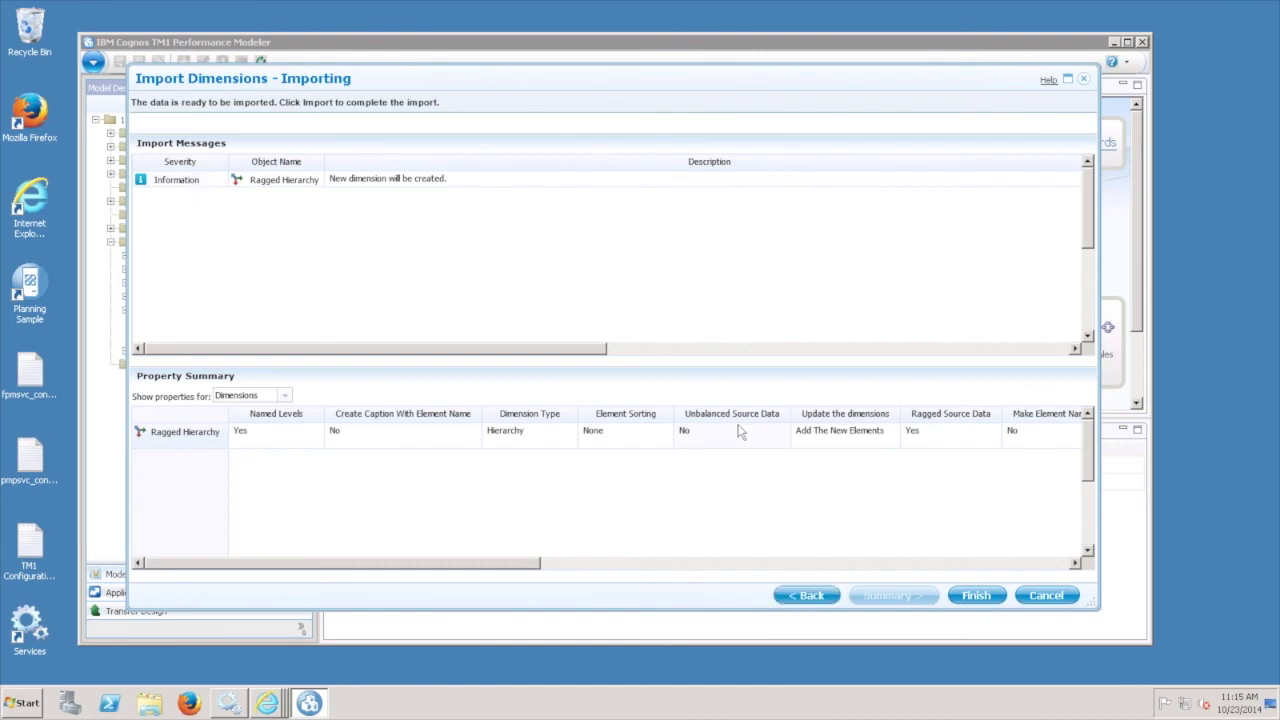
Finish the wizard to run the import creating the Ragged Hierarchy dimension
left_click(976, 596)
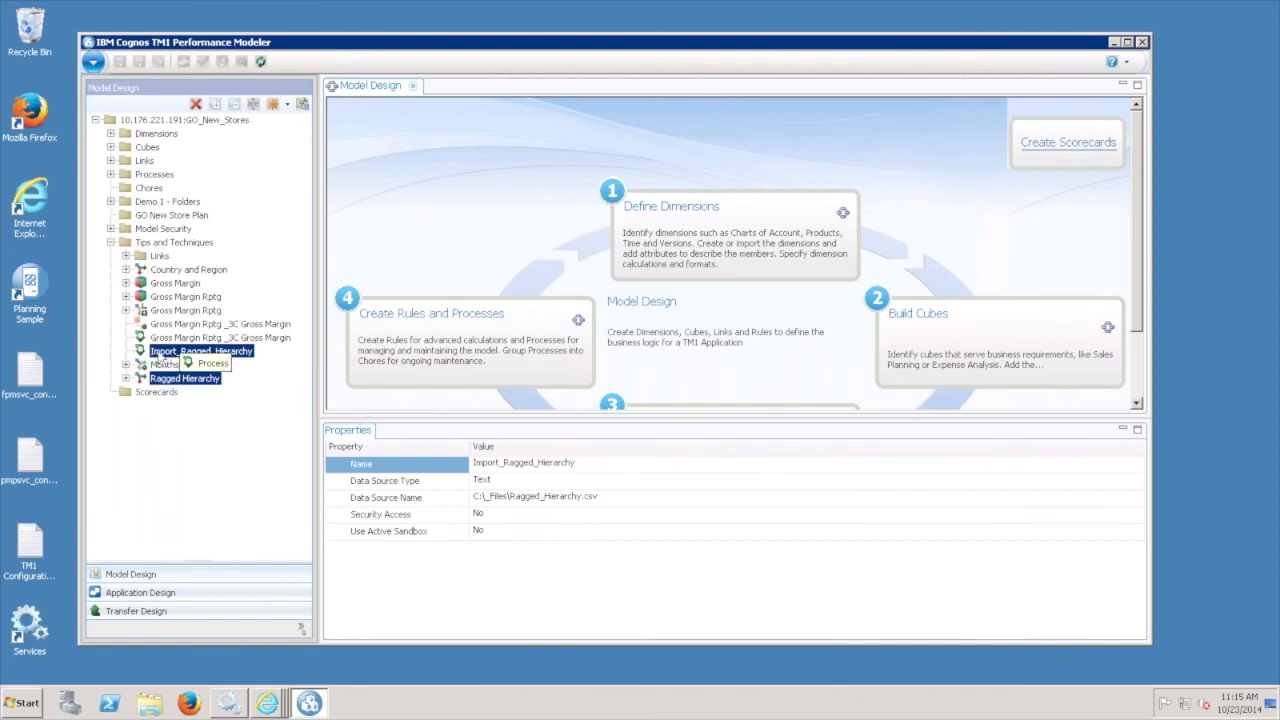
Open the Ragged Hierarchy dimension from the Model Design tree in its own editor tab
left_click(188, 354)
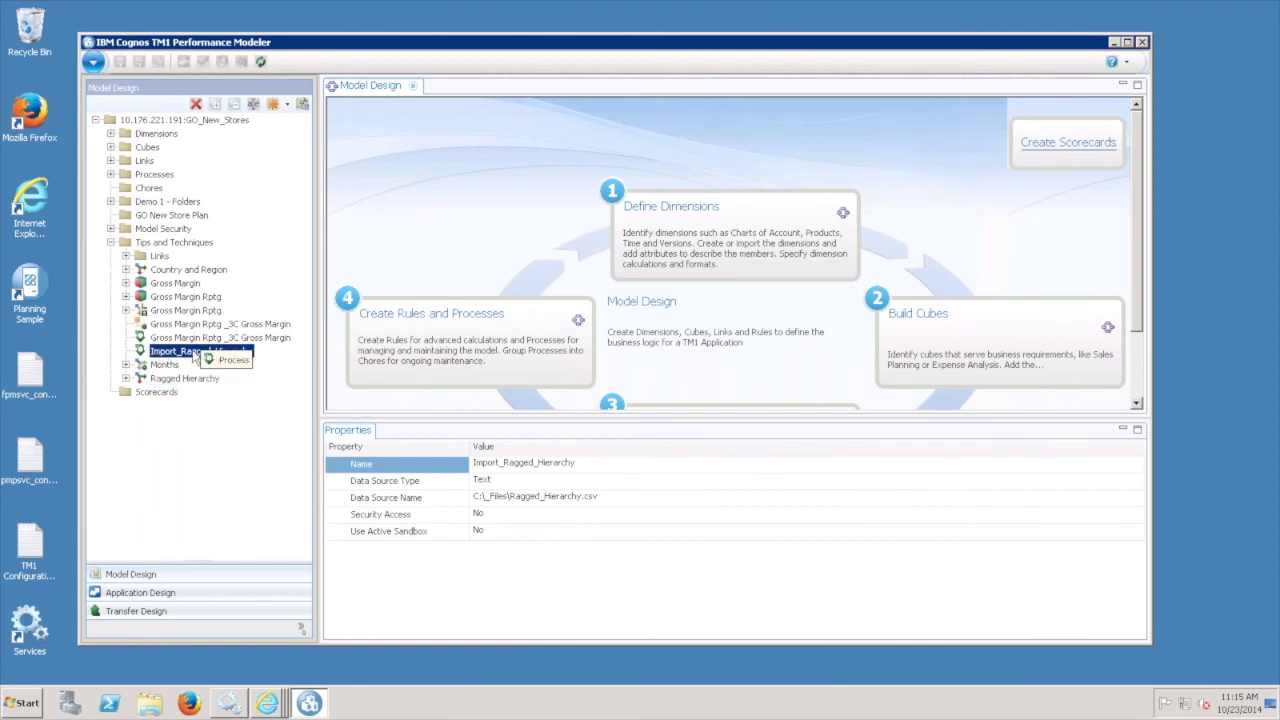
left_click(167, 380)
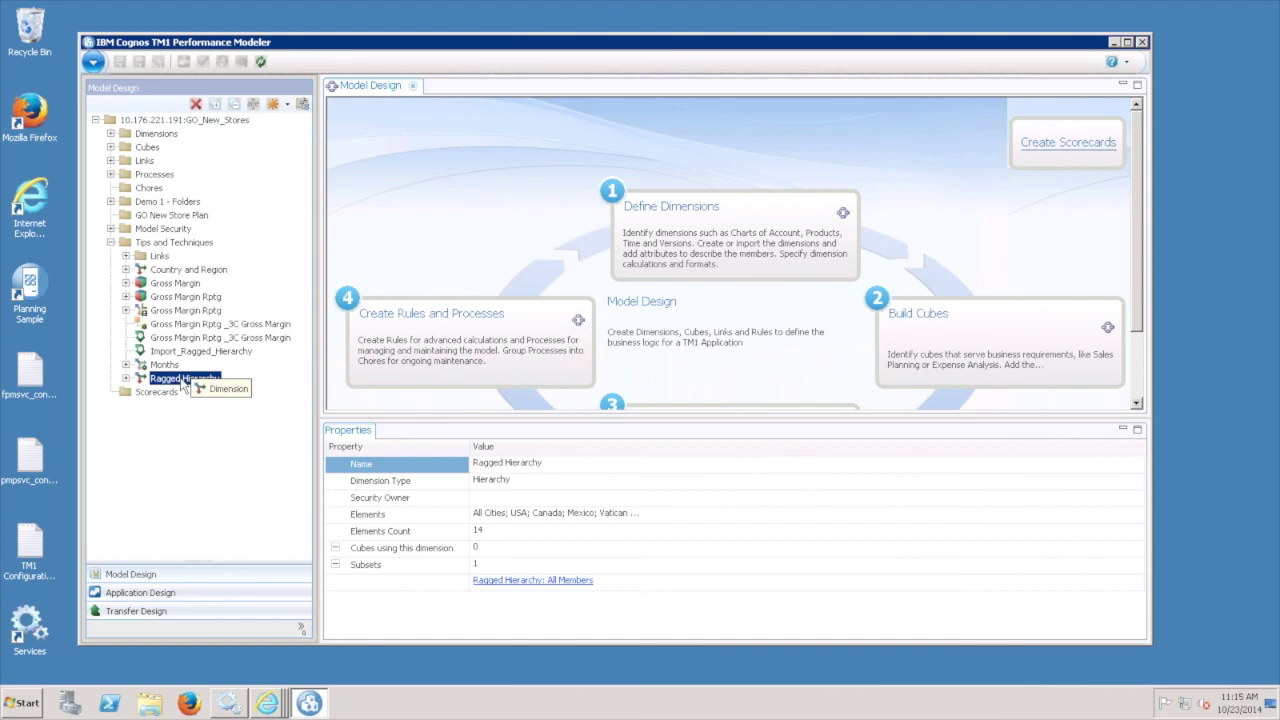
double_click(183, 381)
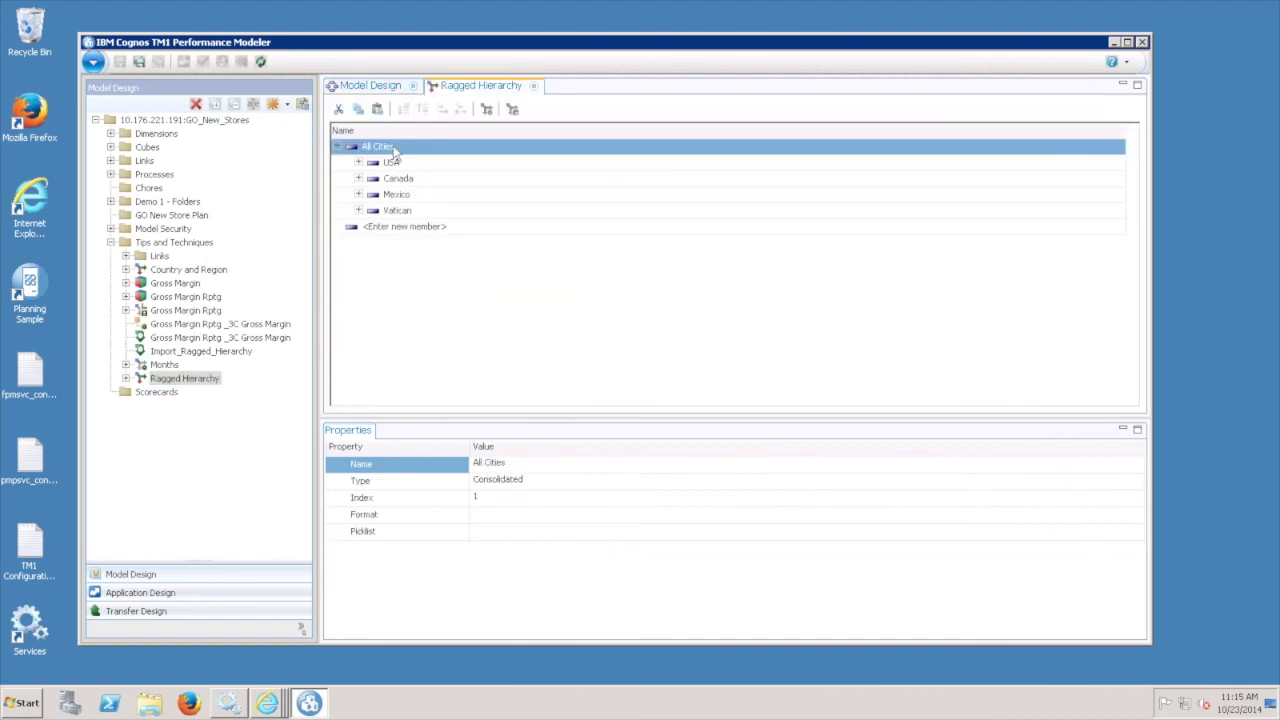
Expand the entire All Cities tree, then collapse the NY and IL state nodes
right_click(395, 149)
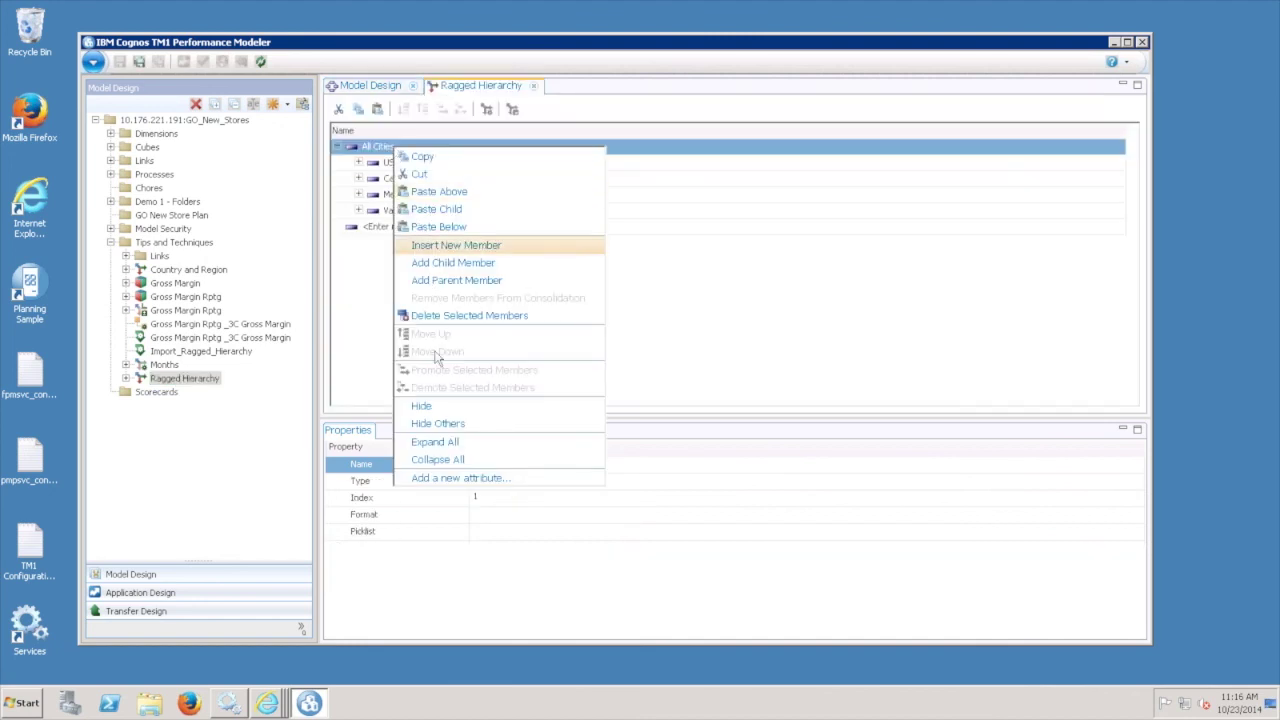
left_click(423, 442)
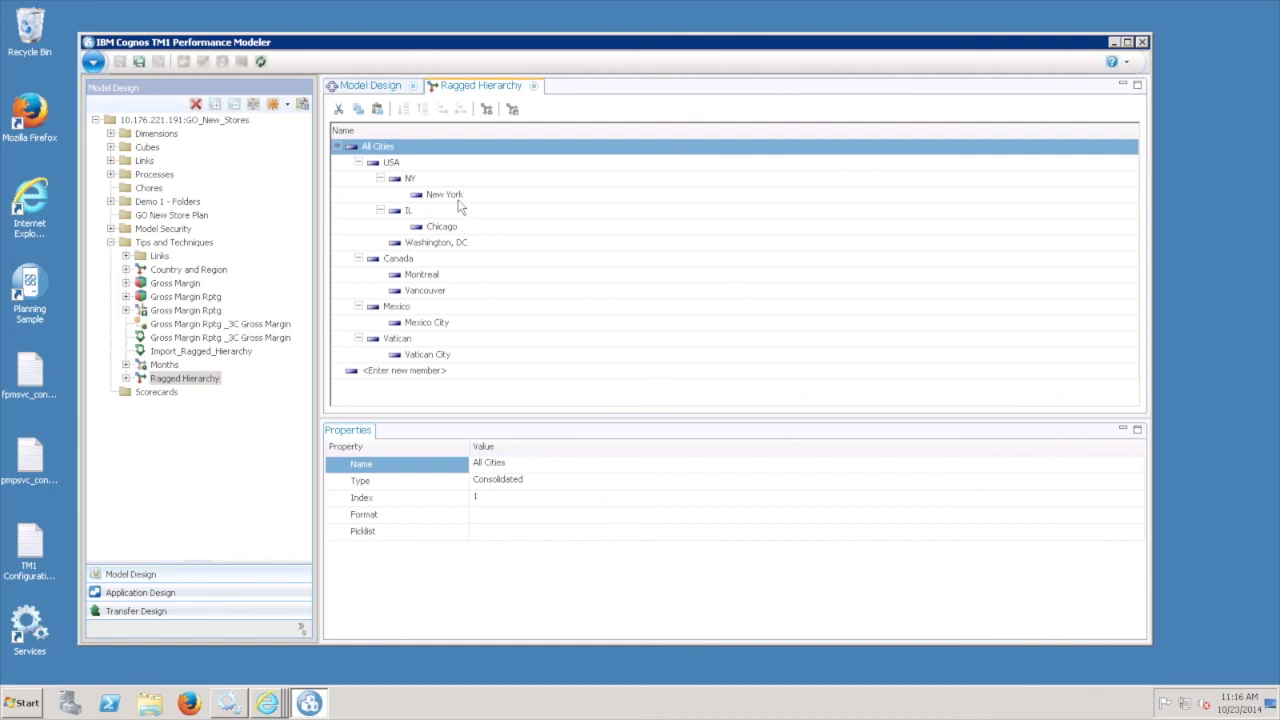
left_click(380, 178)
left_click(380, 194)
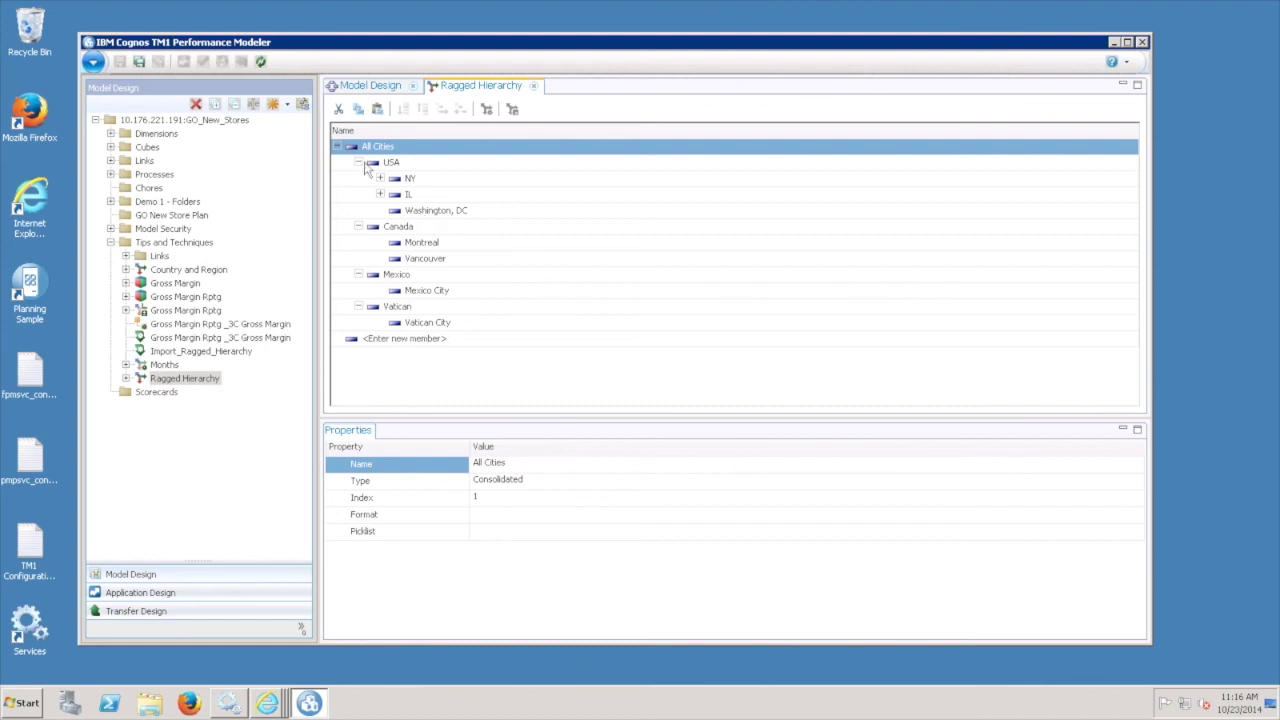